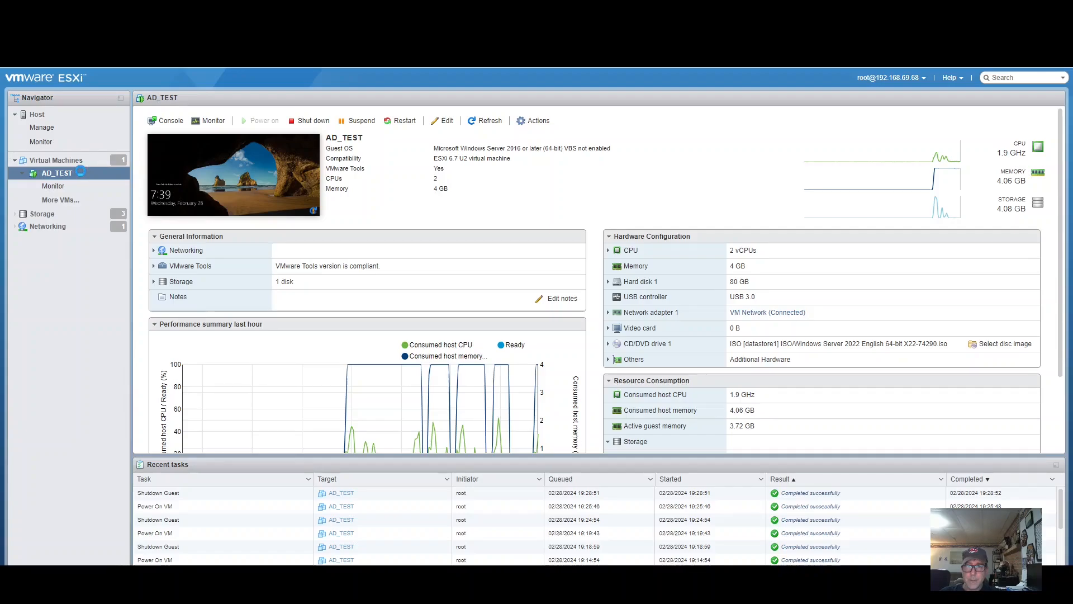
- Shut down the guest operating system of the AD_TEST virtual machine and confirm the shutdown
right_click(81, 172)
mouse_move(144, 210)
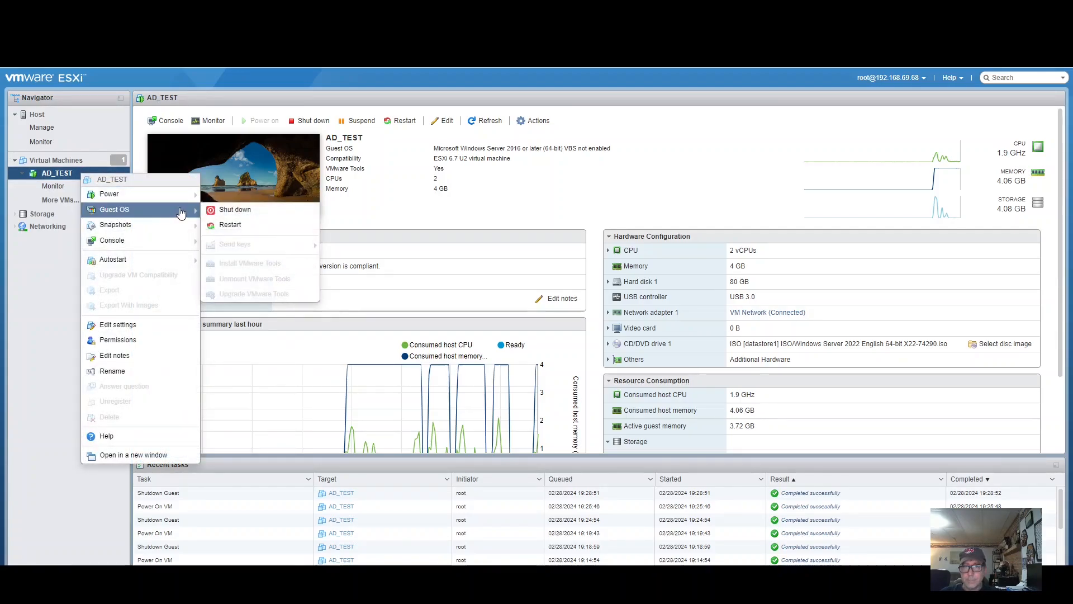
click(209, 215)
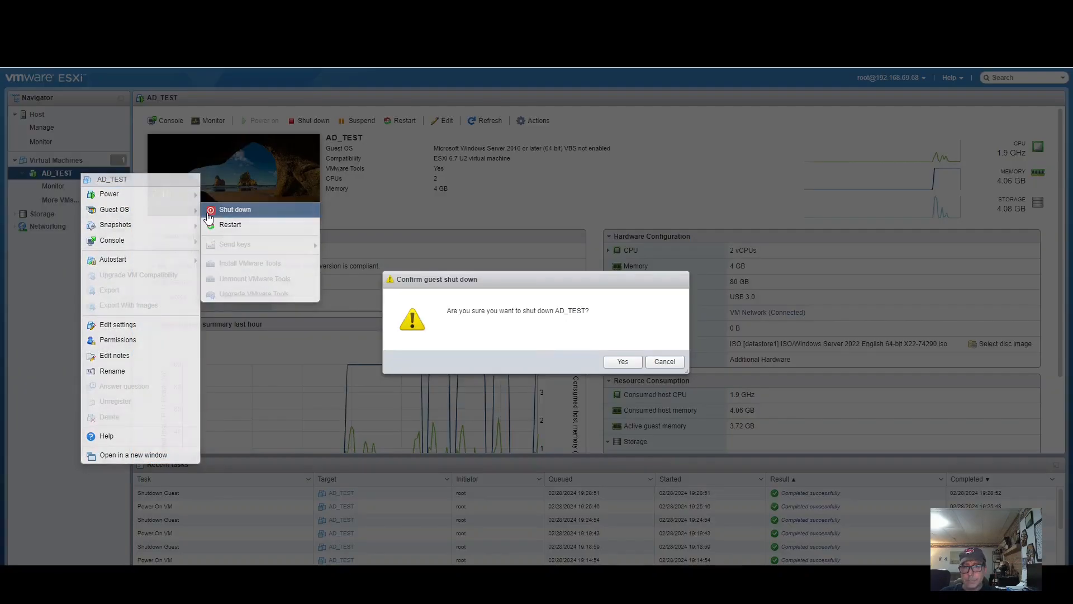
click(620, 362)
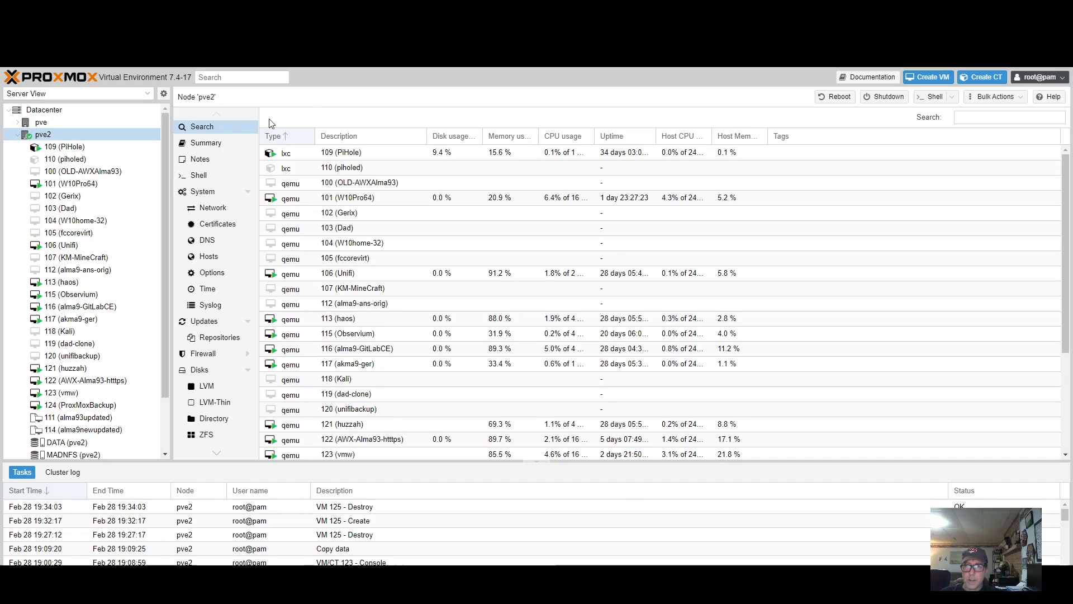
- Start creating a virtual machine named TestAD on node pve2, without using any installation media
right_click(133, 139)
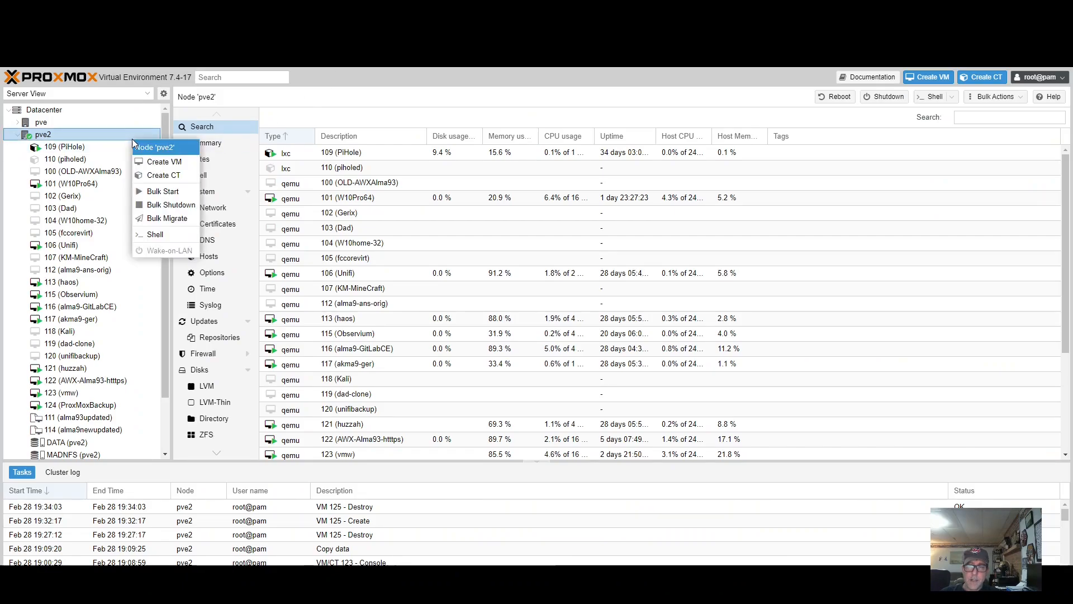
click(158, 163)
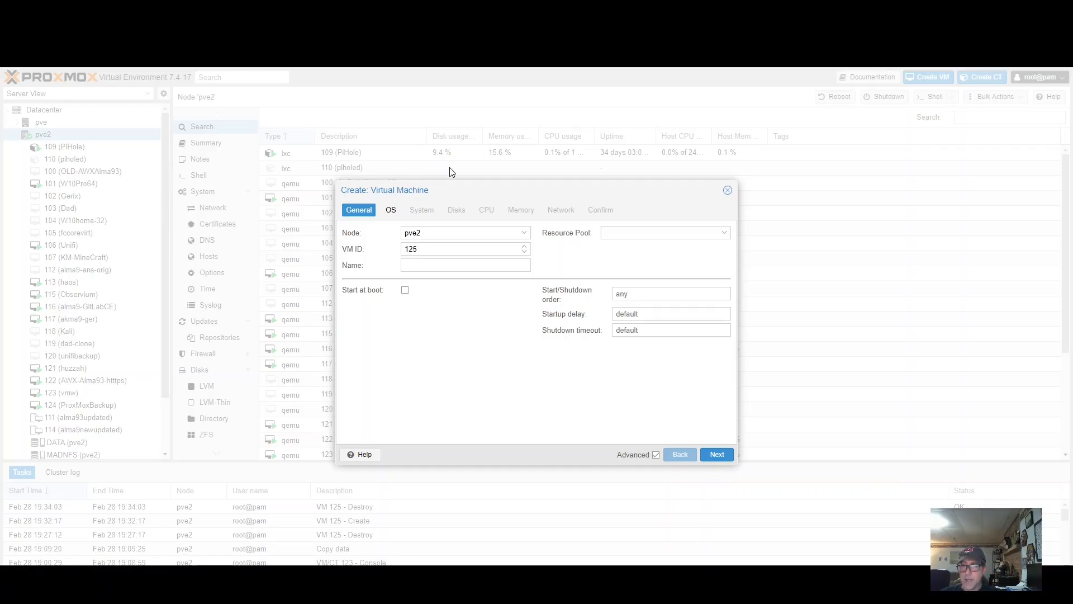
click(446, 265)
text(T)
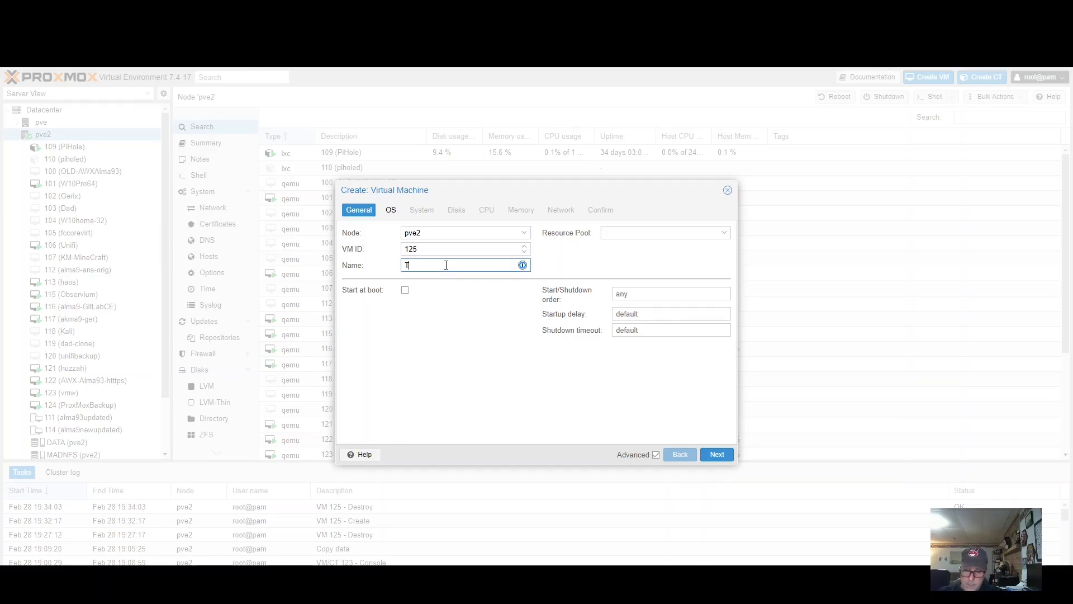
text(estAD)
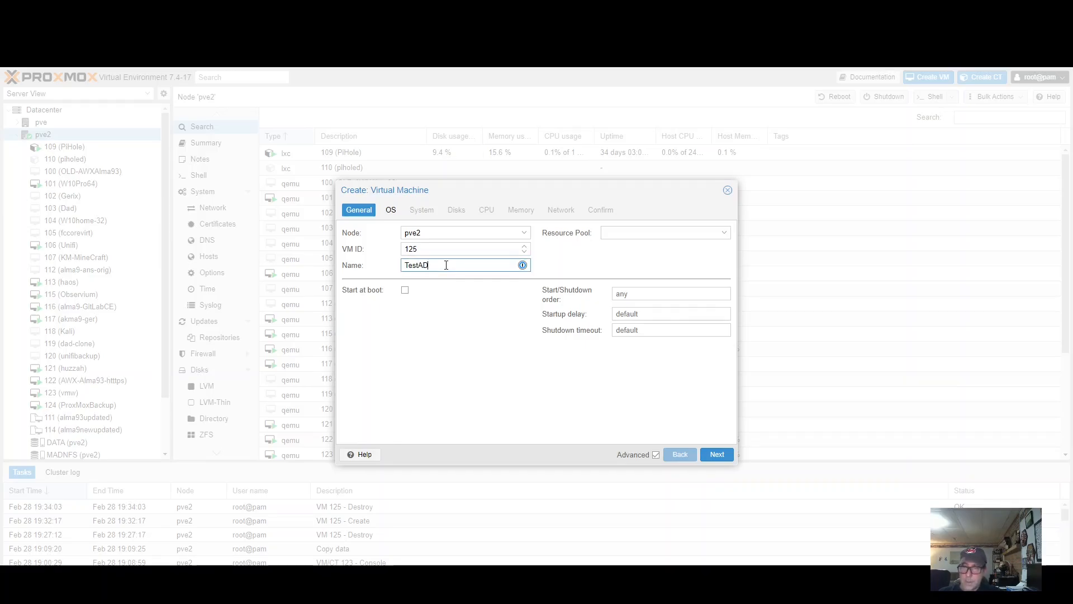
click(711, 455)
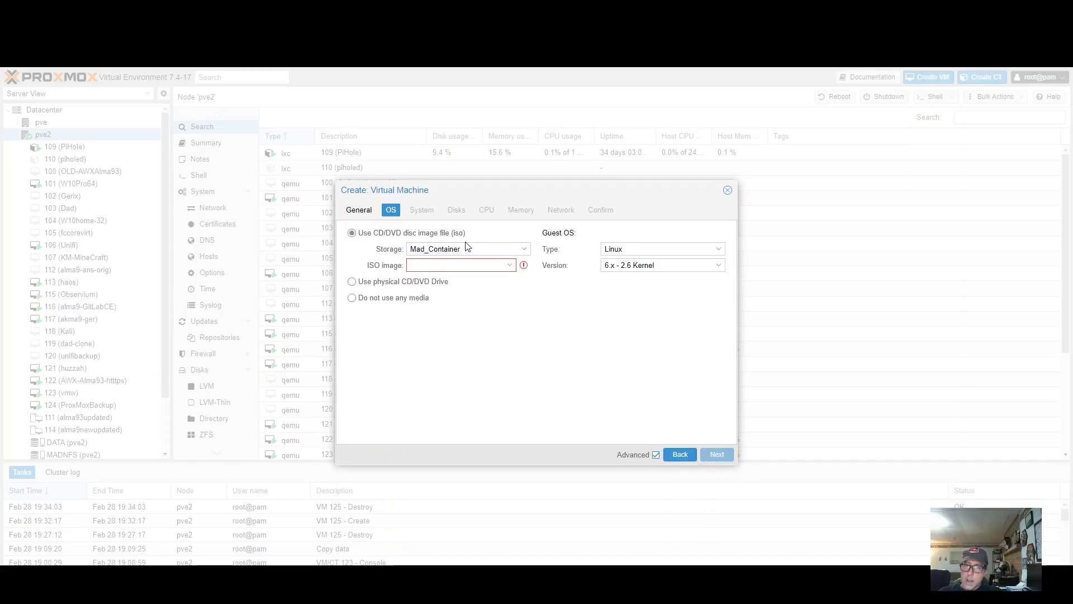
click(391, 300)
click(716, 456)
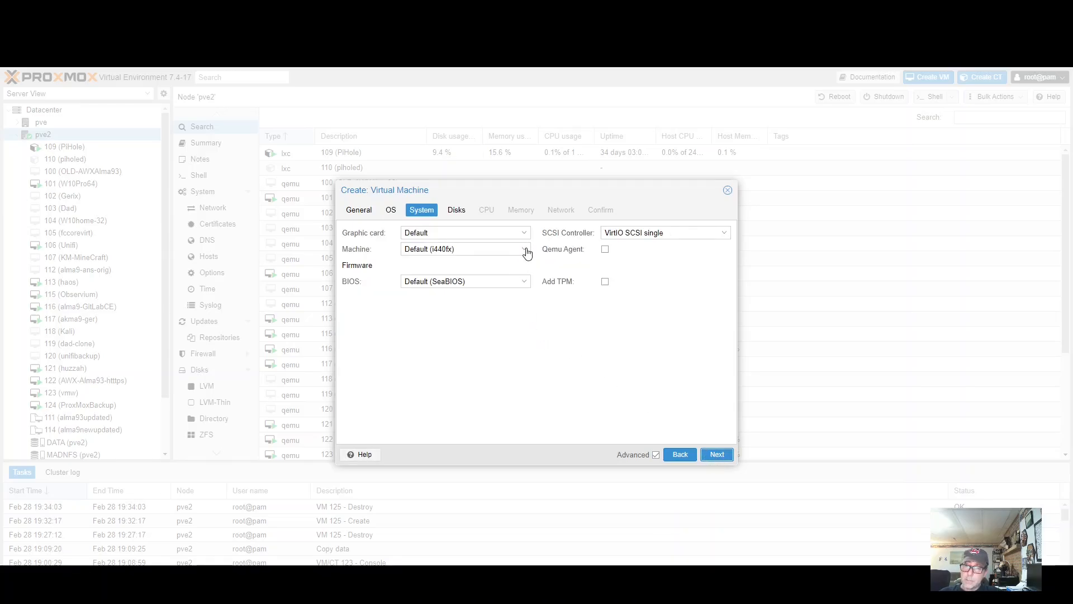
- Set the new virtual machine's machine type to q35 and its SCSI controller to VMware PVSCSI
click(527, 254)
click(495, 277)
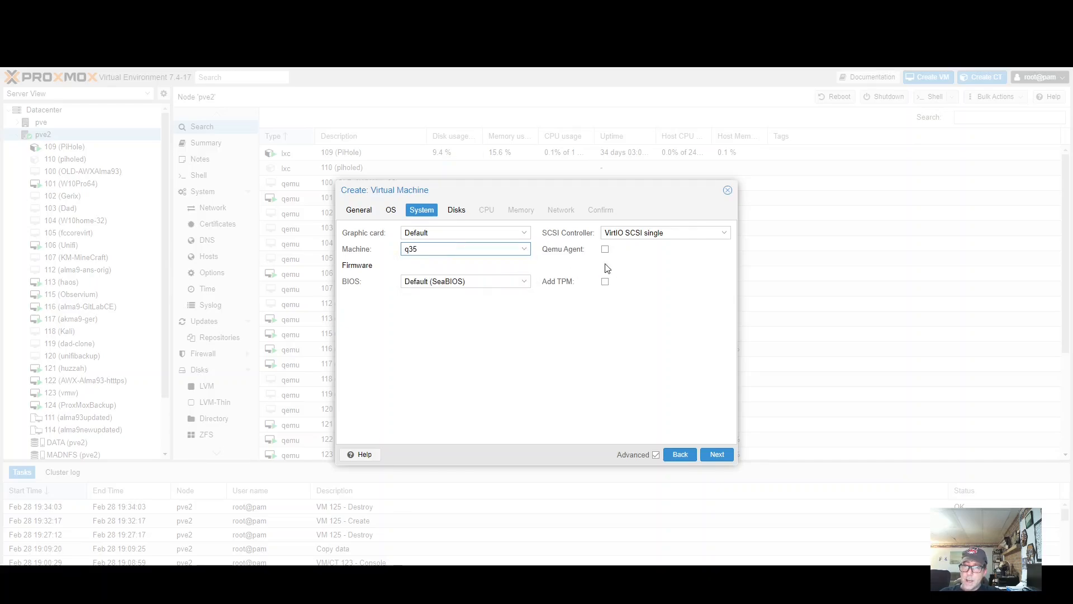
click(729, 237)
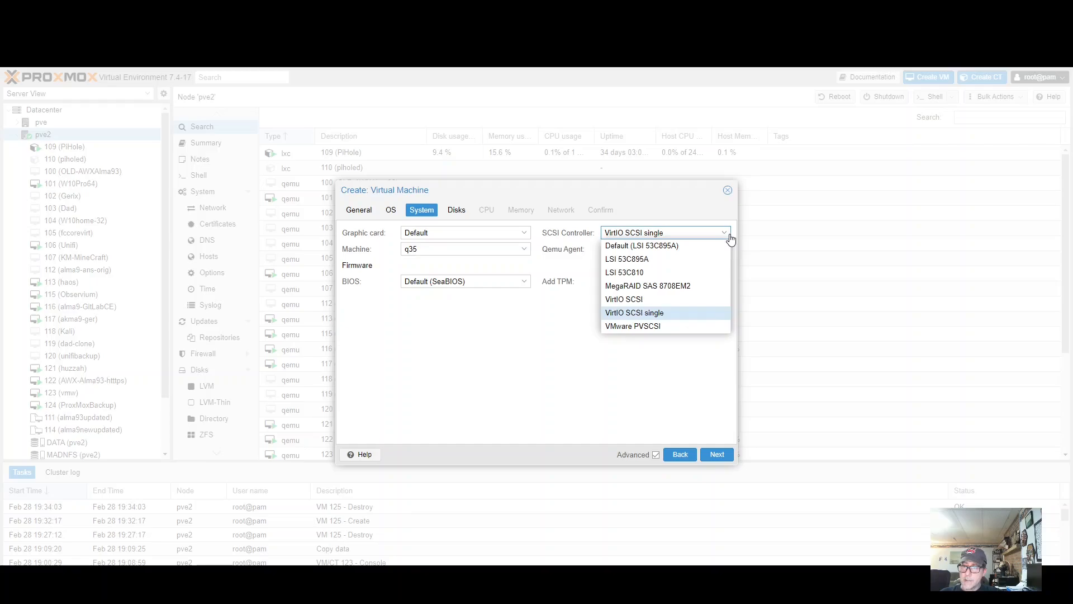
click(668, 327)
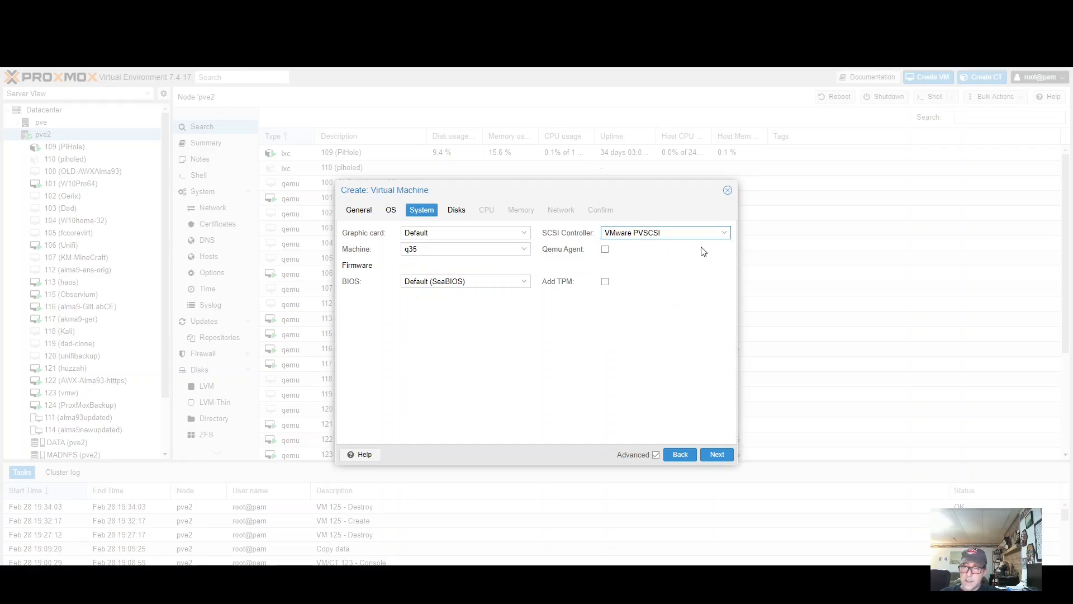
- Choose OVMF (UEFI) as the BIOS and store the EFI disk on MADNFS
click(527, 283)
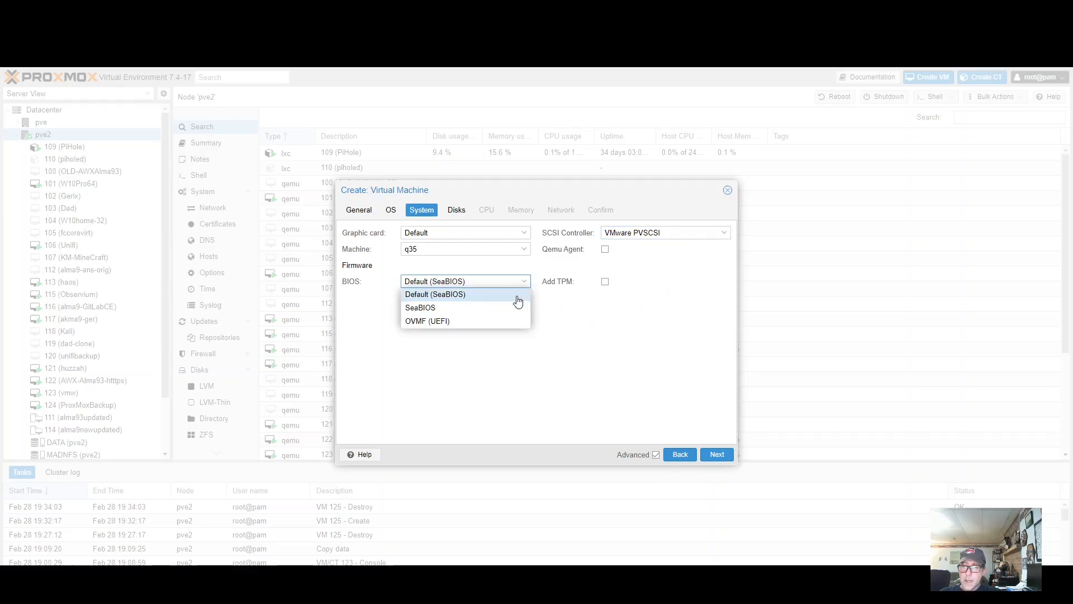
click(495, 321)
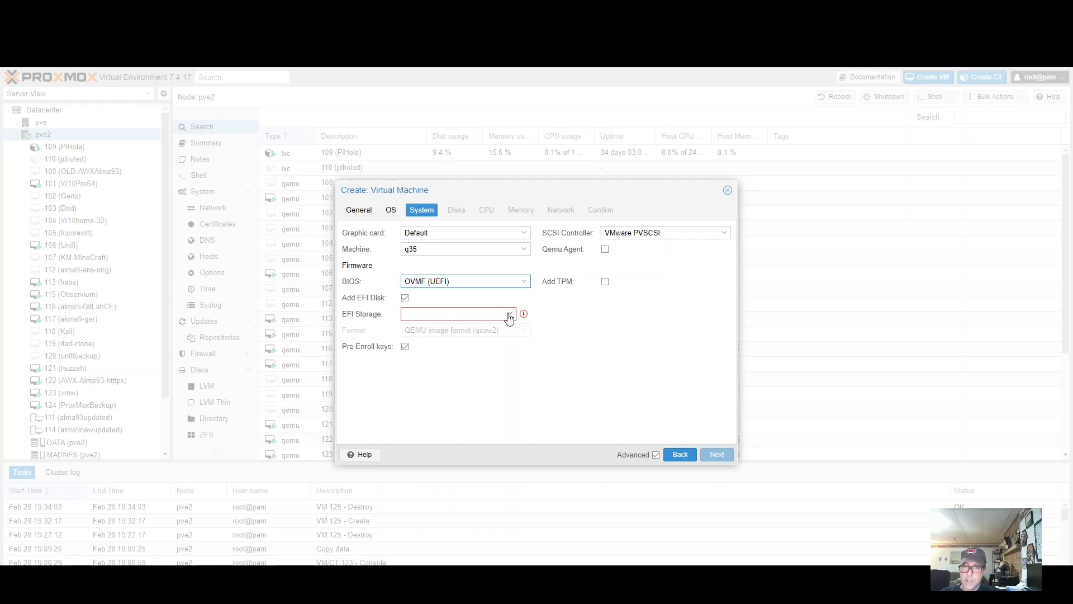
click(509, 316)
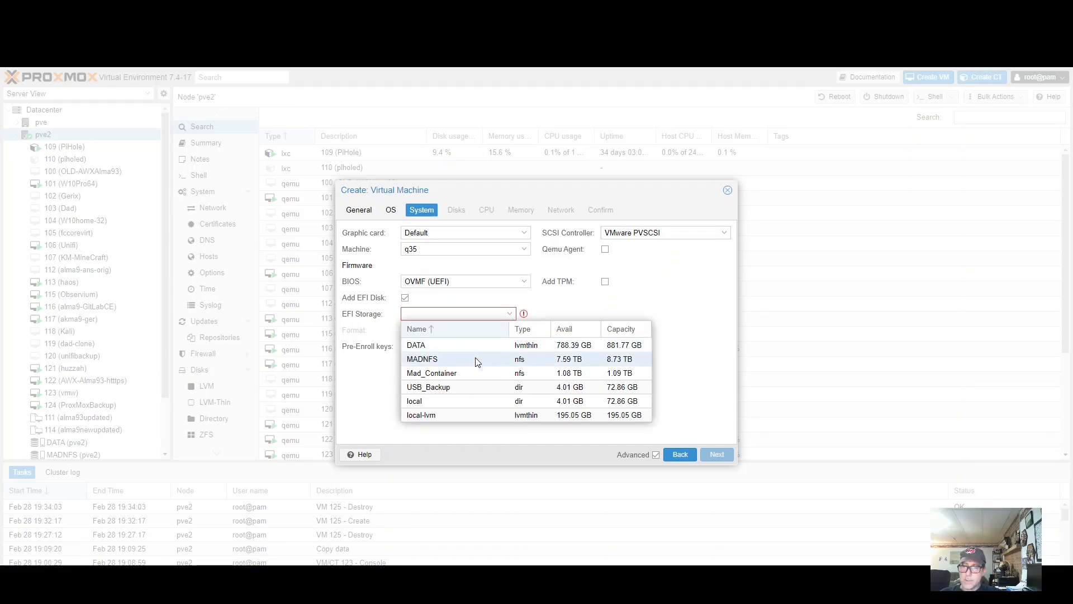
click(478, 361)
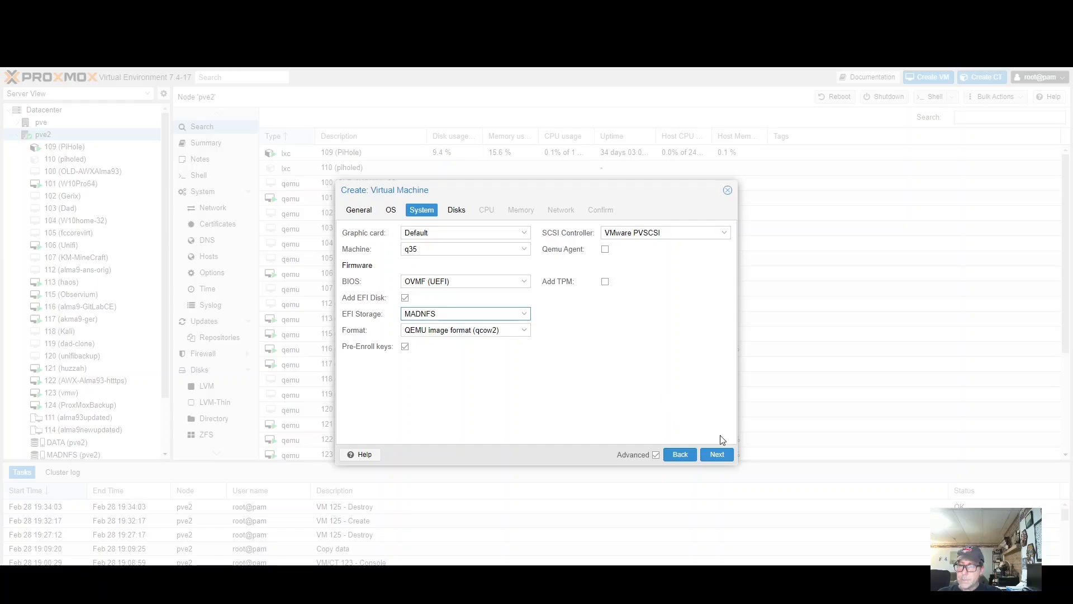
click(717, 454)
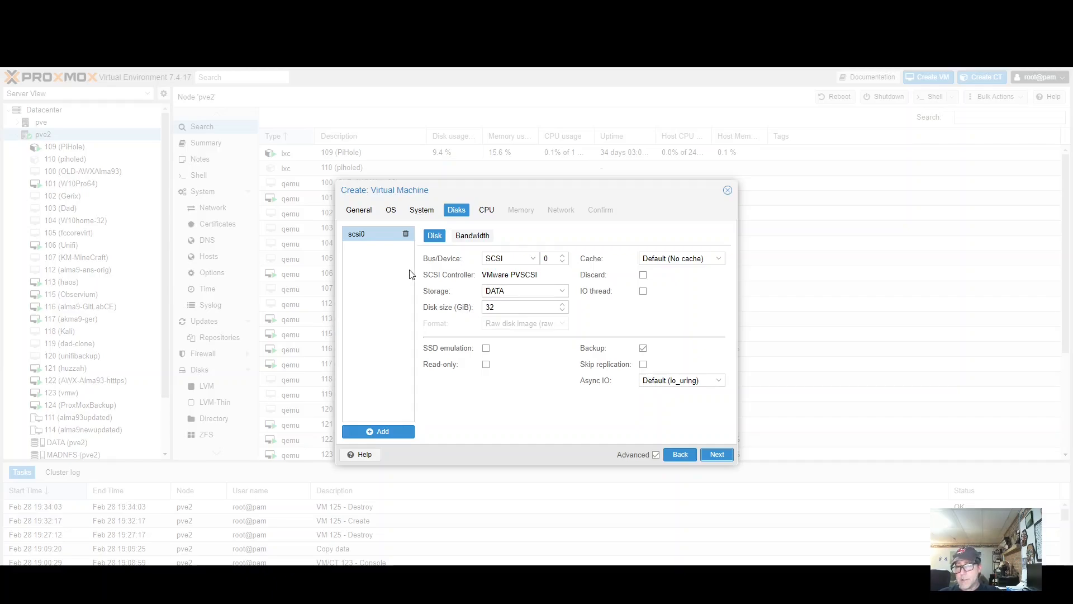
- Remove the default scsi0 disk and set the CPU to 2 sockets with 2 cores
click(406, 233)
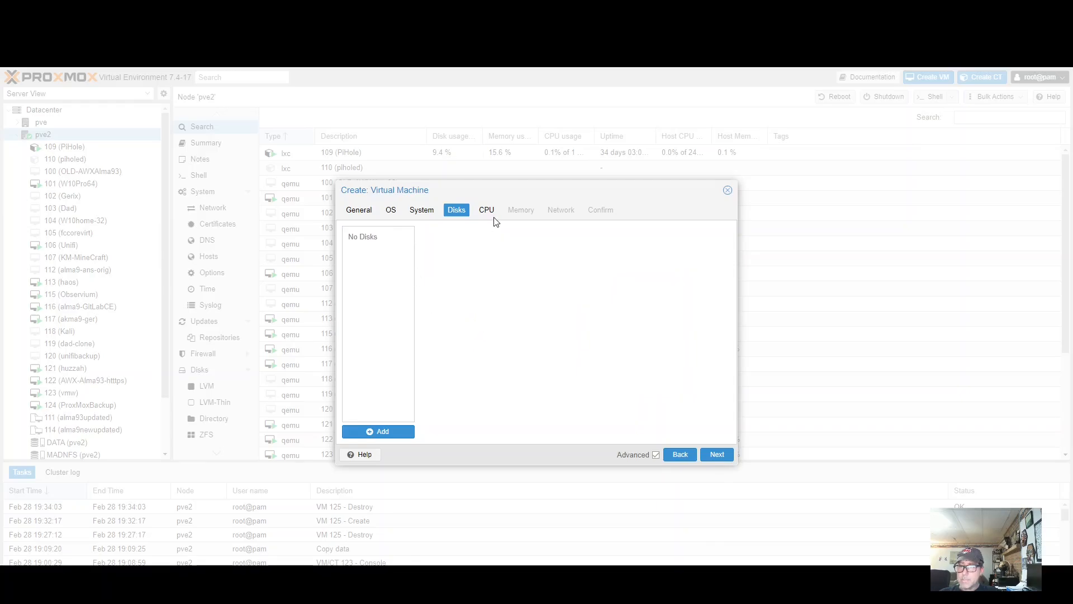
click(721, 454)
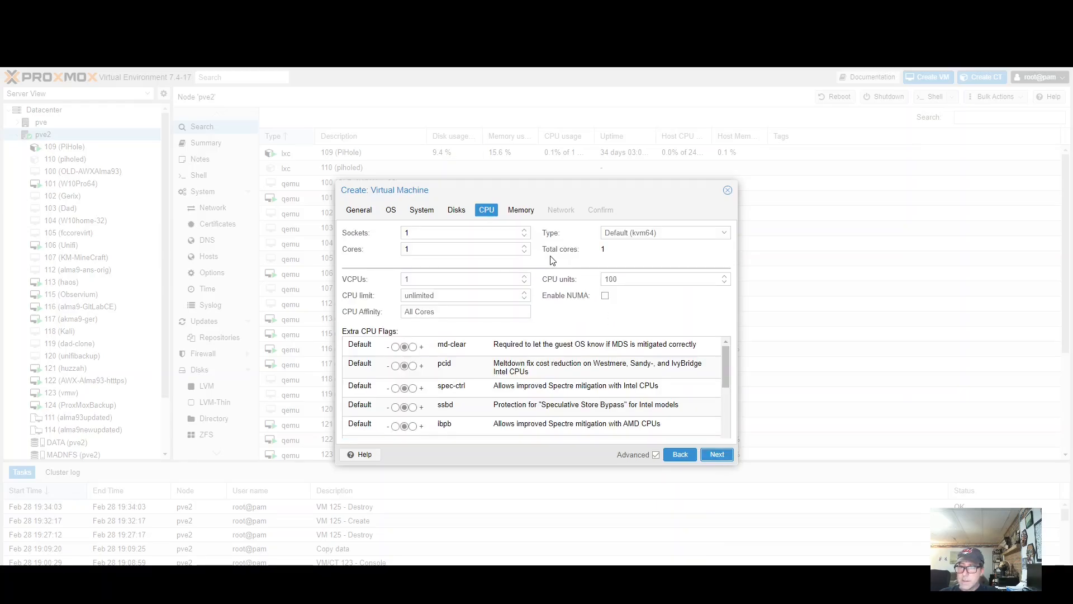
click(524, 230)
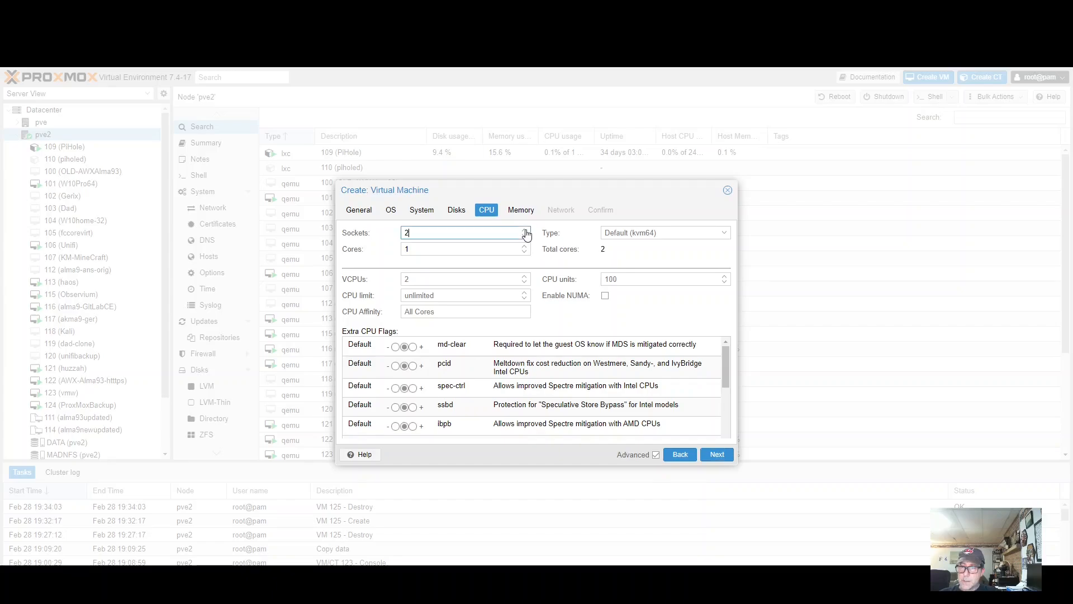
click(525, 247)
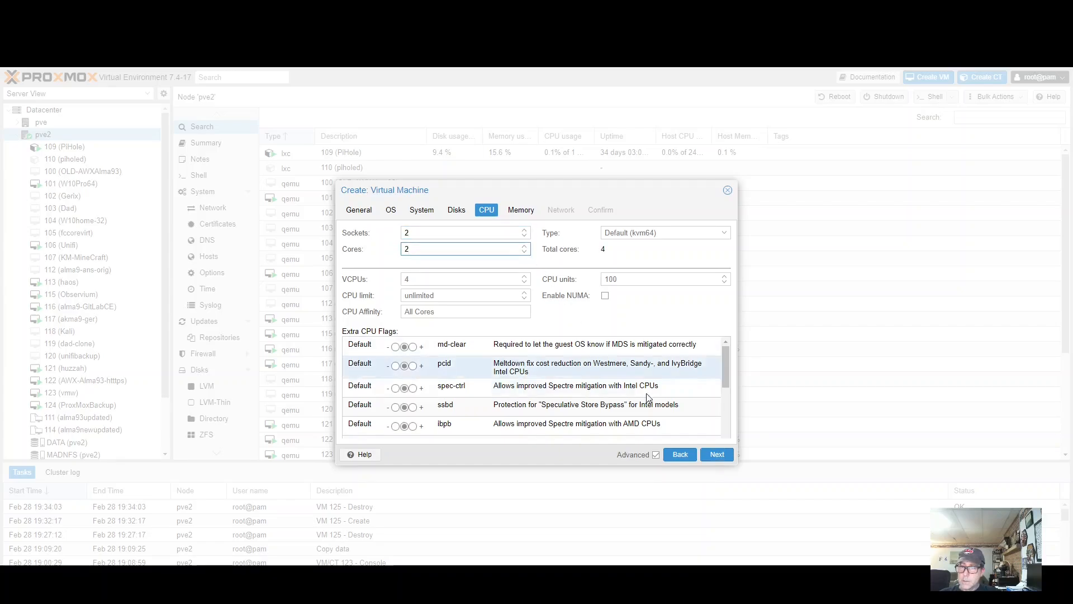
click(719, 455)
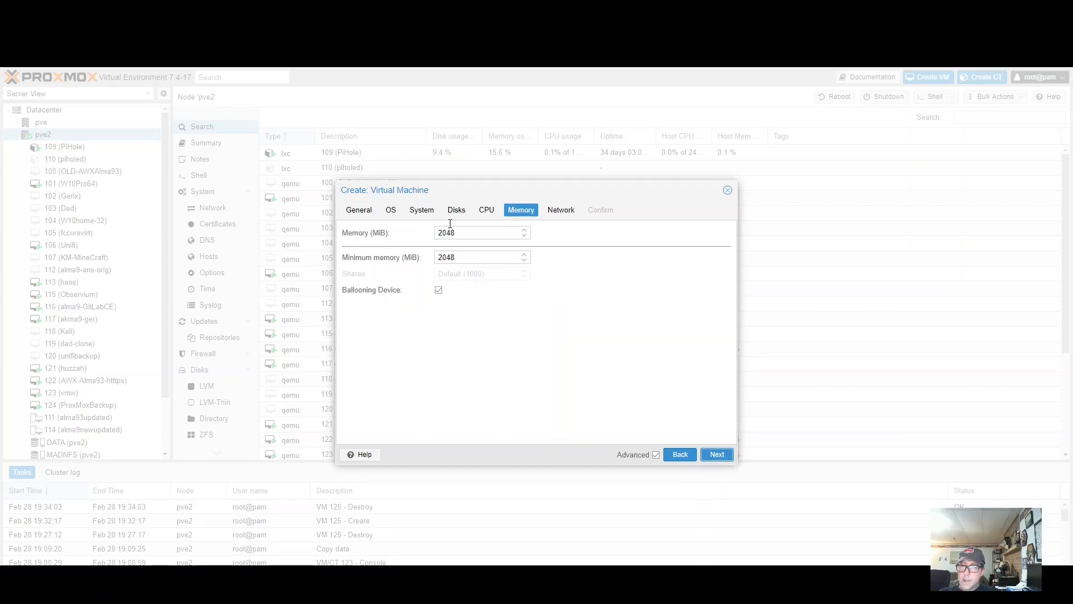
- Set the virtual machine's memory to 4096 MiB and continue to the network settings
double_click(465, 235)
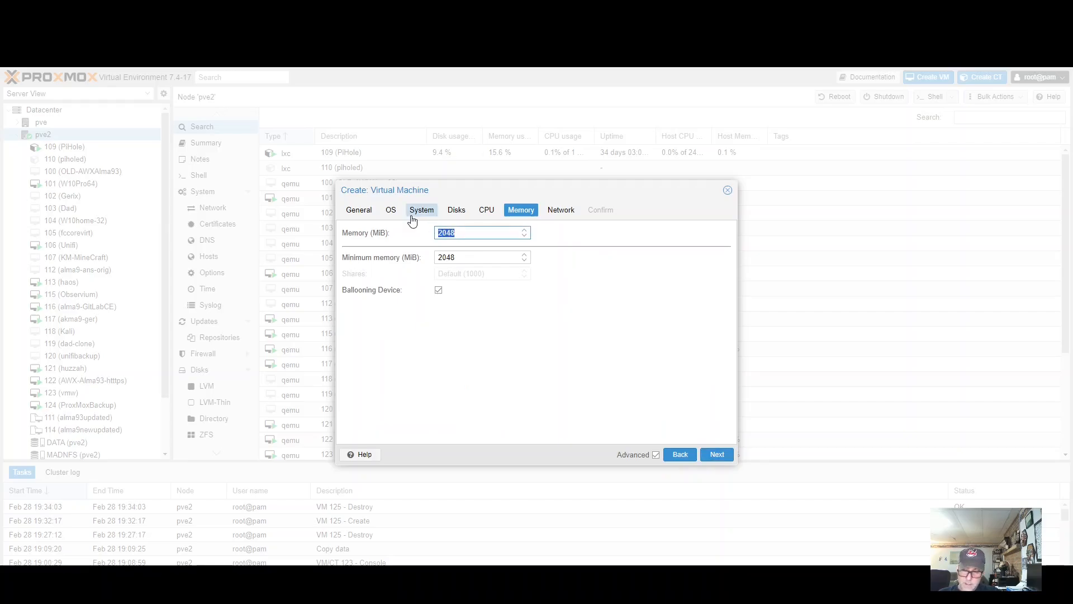
text(4095)
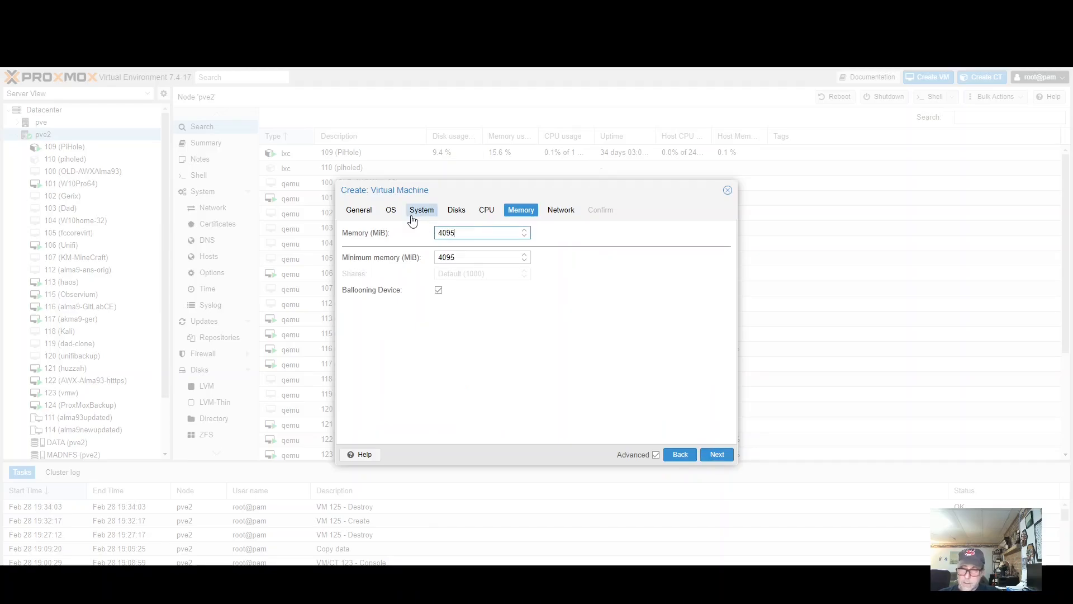
key(BackSpace)
text(6)
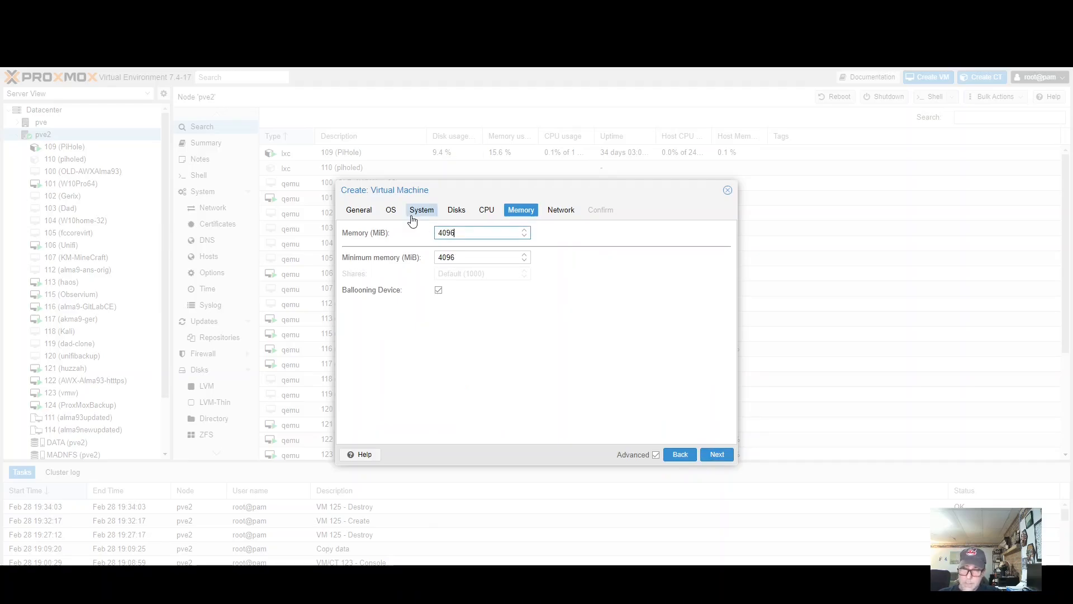
click(718, 456)
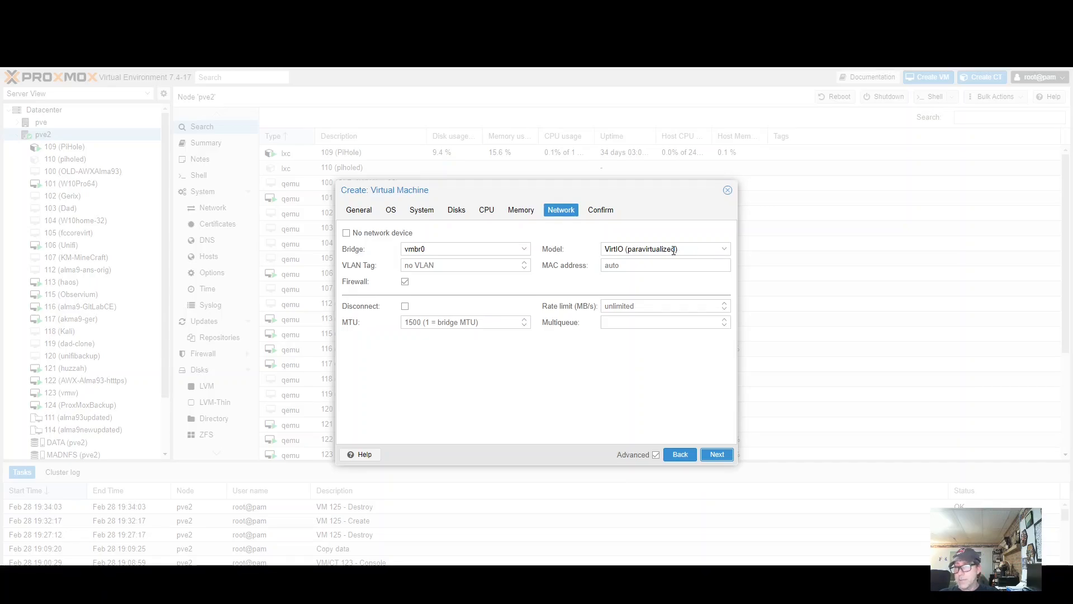
- Select VMware vmxnet3 as the network card model and finish creating the virtual machine
click(724, 250)
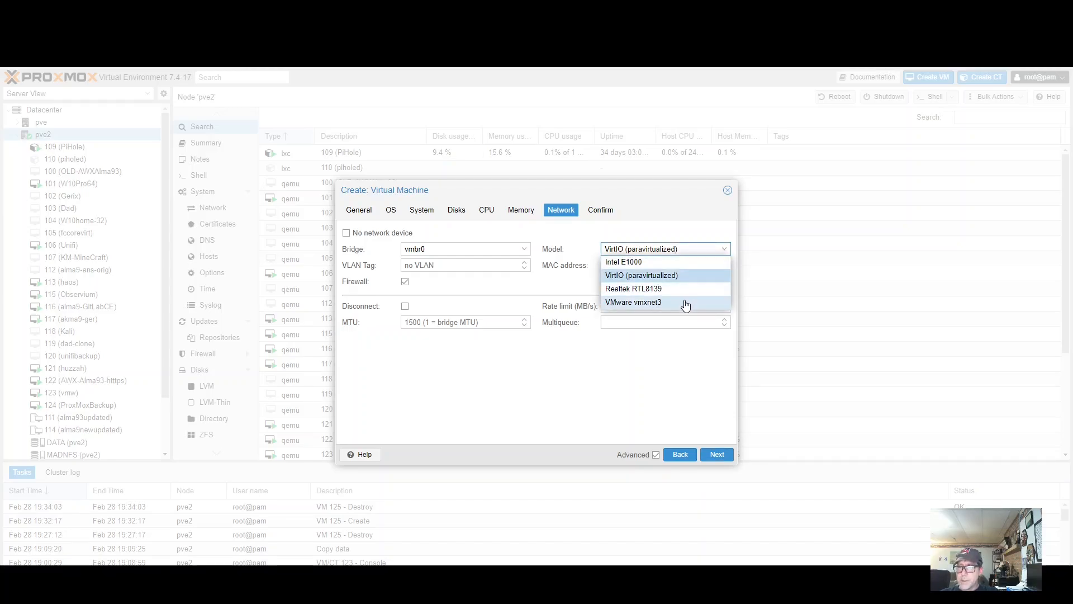
click(686, 304)
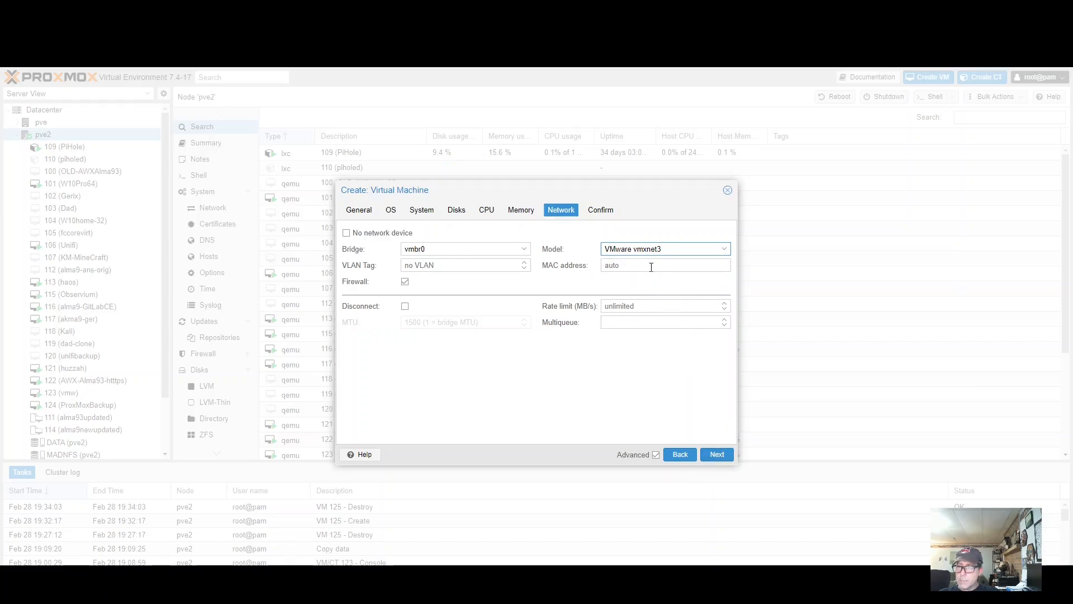
click(716, 454)
click(716, 454)
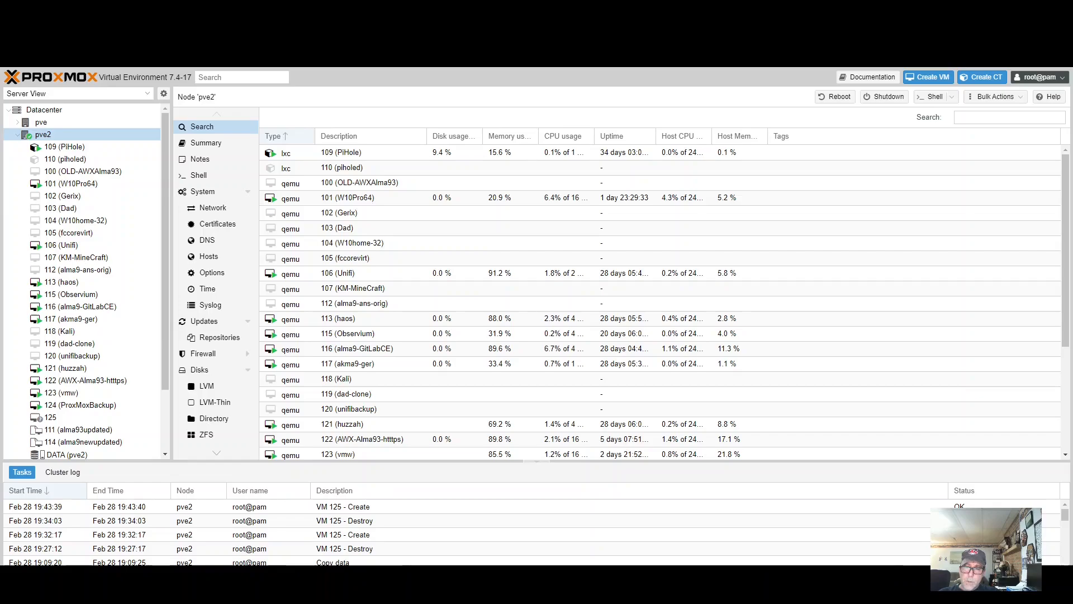
- Switch to the PuTTY session and list the VMWARE_EXPORTS folder's contents with ls -al
key(alt+Tab)
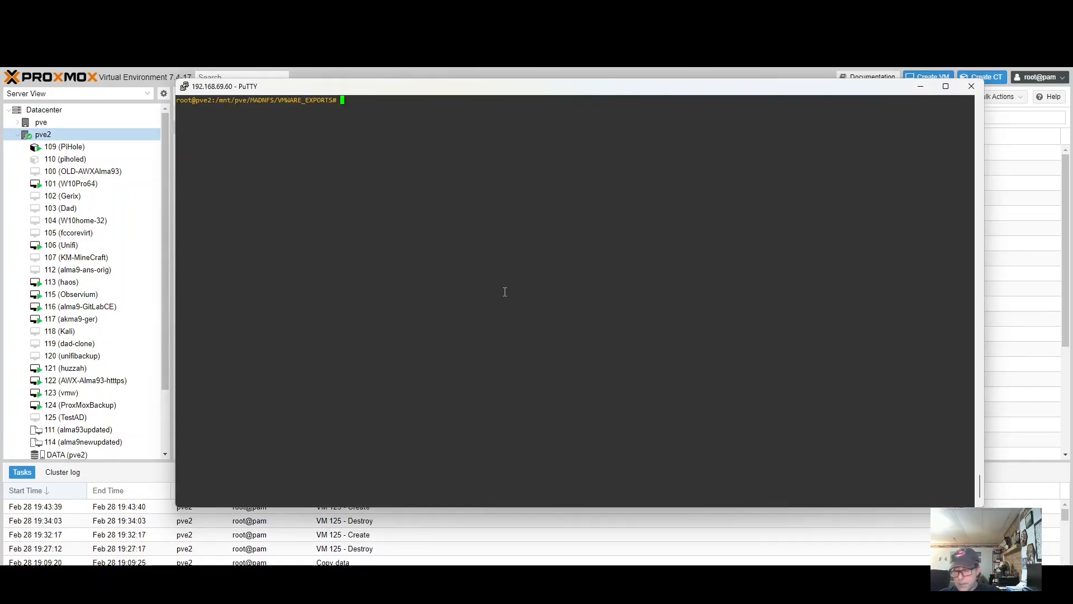
text(ls -a)
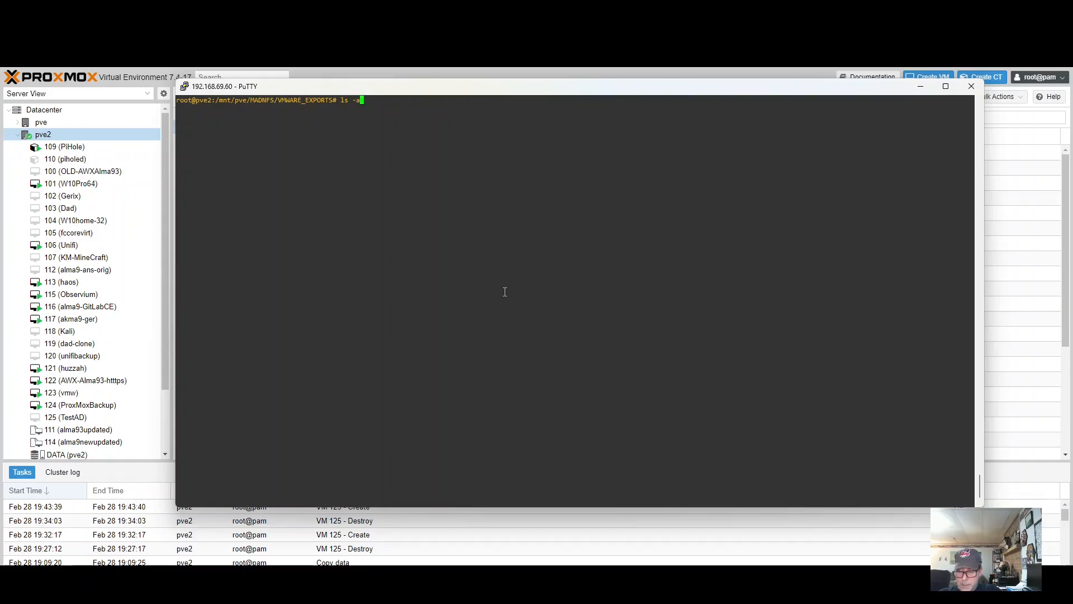
text(l)
key(Return)
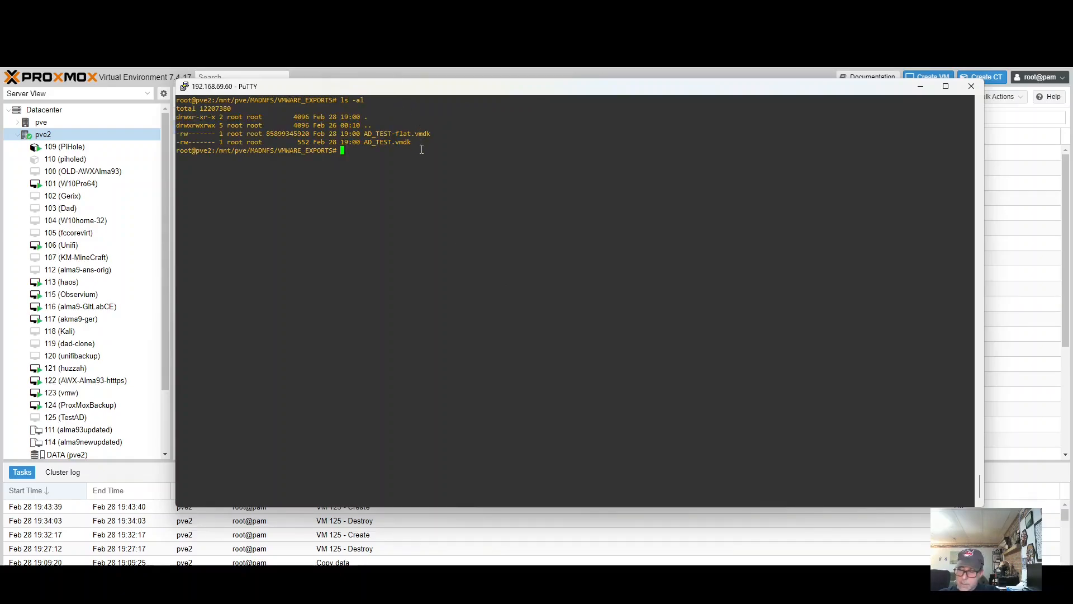
- Run qm importdisk 125 ./AD_TEST.vmdk MADNFS --format qcow2 to import the exported disk into VM 125
text(qm importdisk 125 ./AD_TEST.vmdk MADNFS --format qcow2)
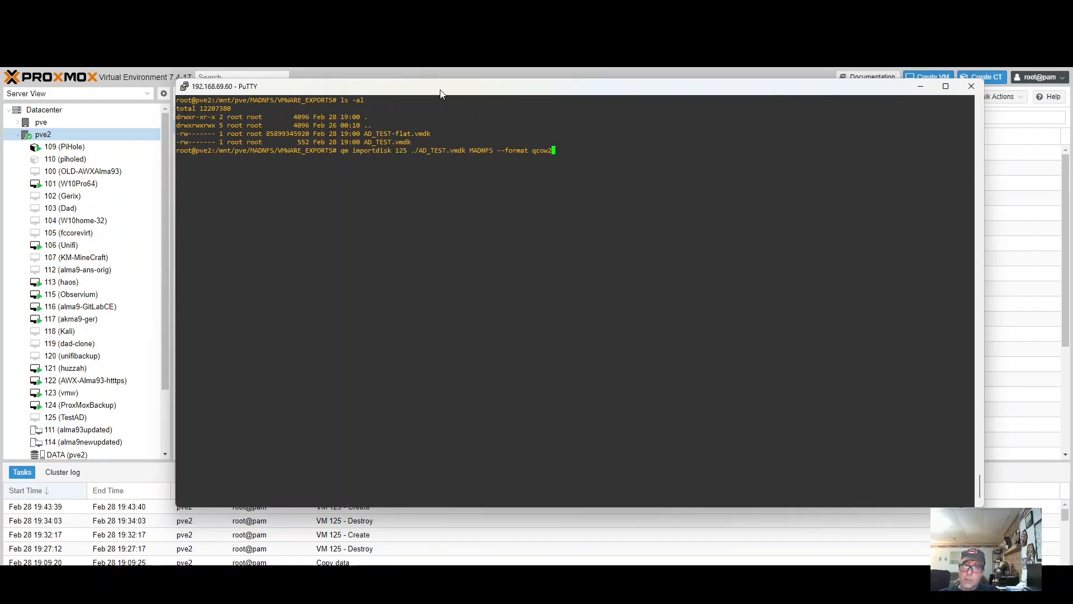
drag(442, 94, 494, 97)
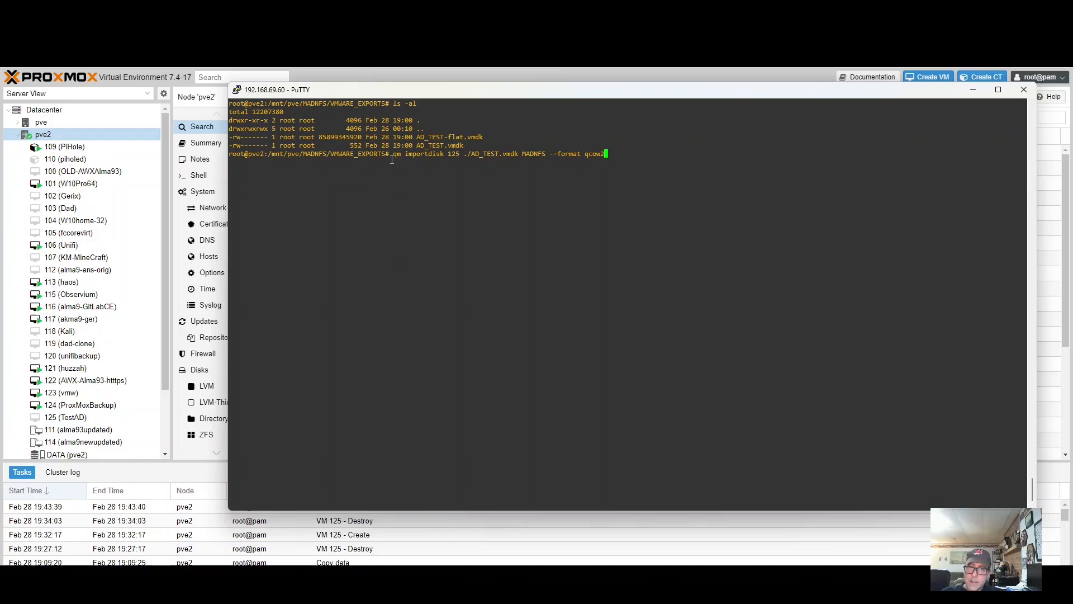
double_click(395, 155)
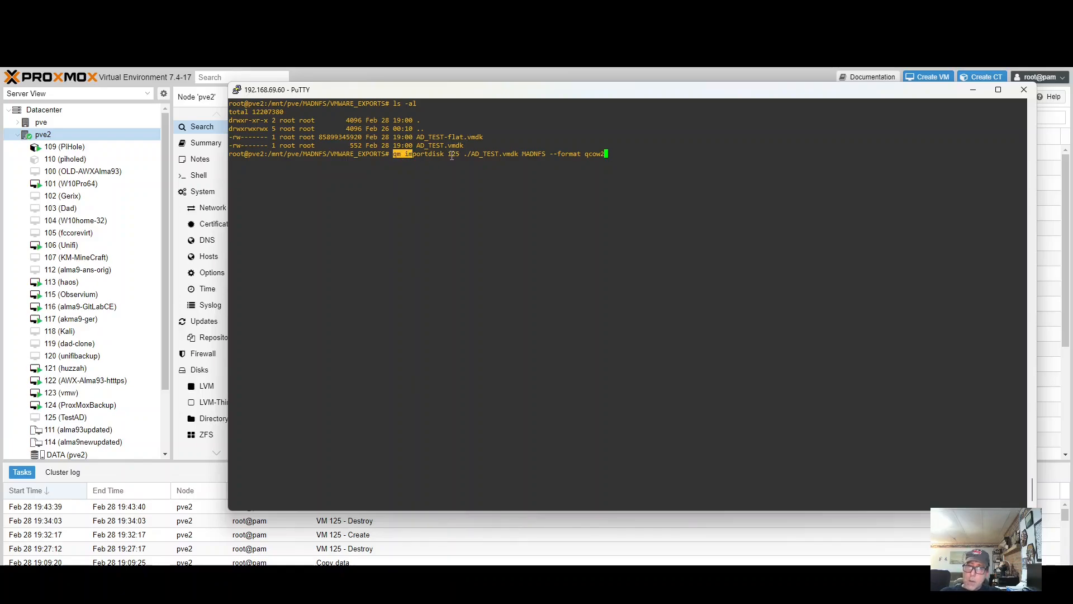
drag(449, 156, 458, 156)
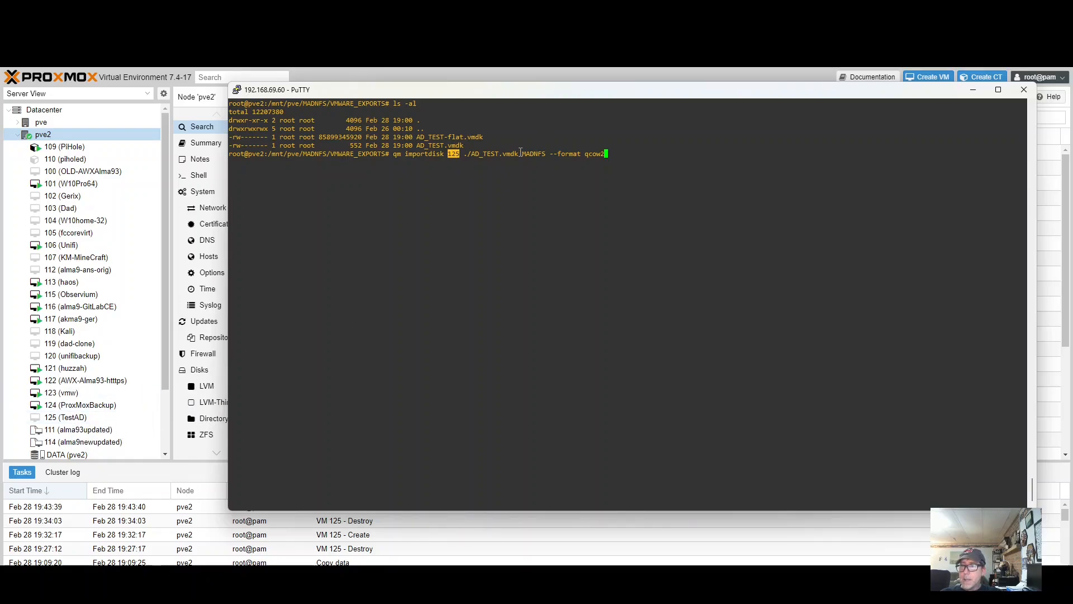
drag(532, 152, 546, 149)
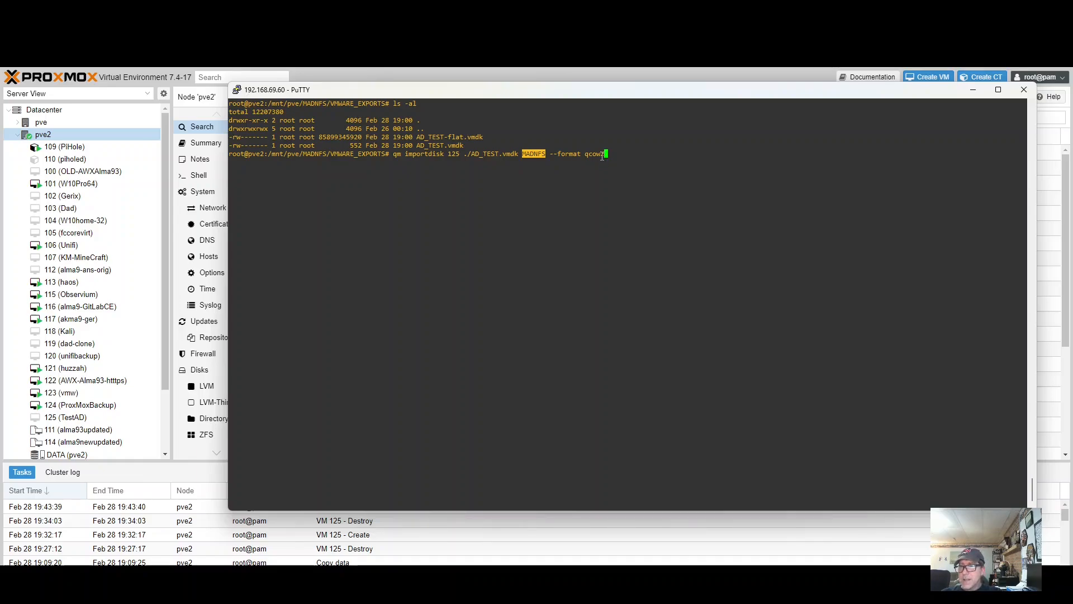
click(612, 154)
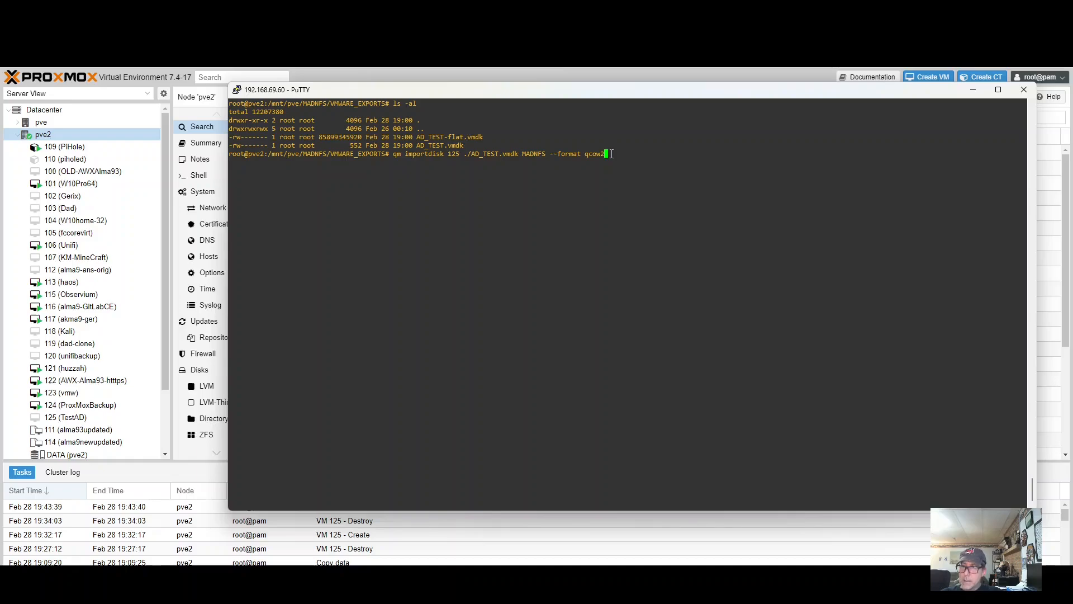
key(Return)
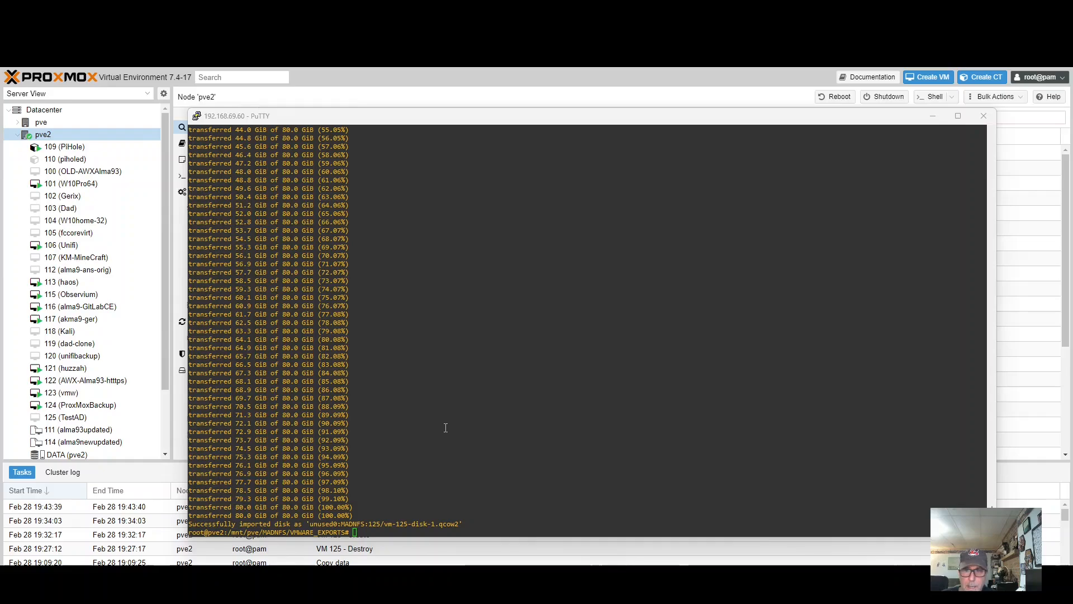
- Return to the Proxmox web interface and attach the unused disk of VM 125 (TestAD) as SCSI device 0
click(930, 117)
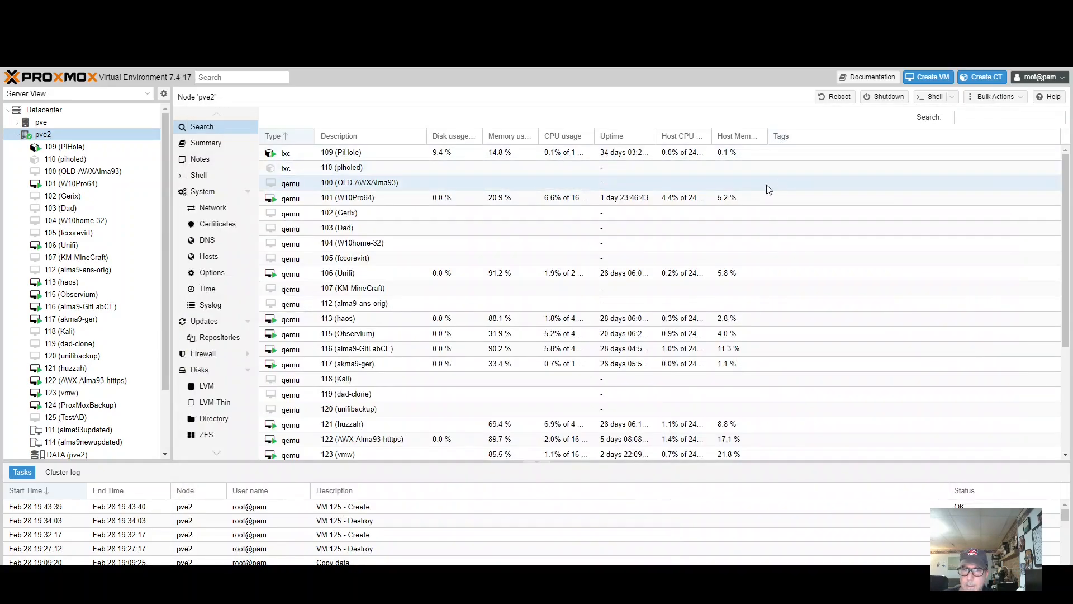
click(98, 419)
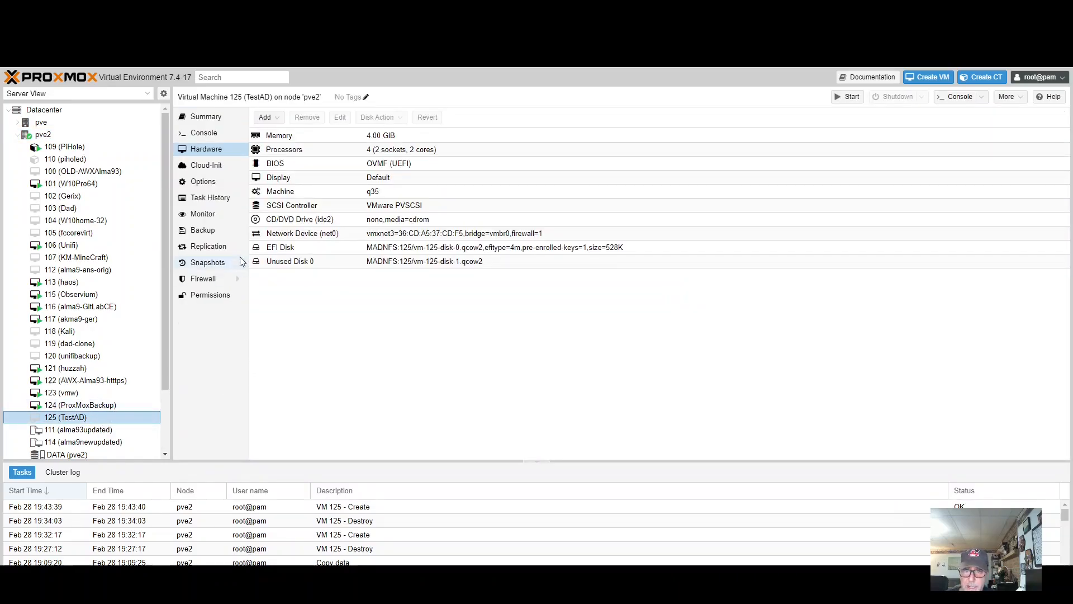
right_click(314, 268)
key(Escape)
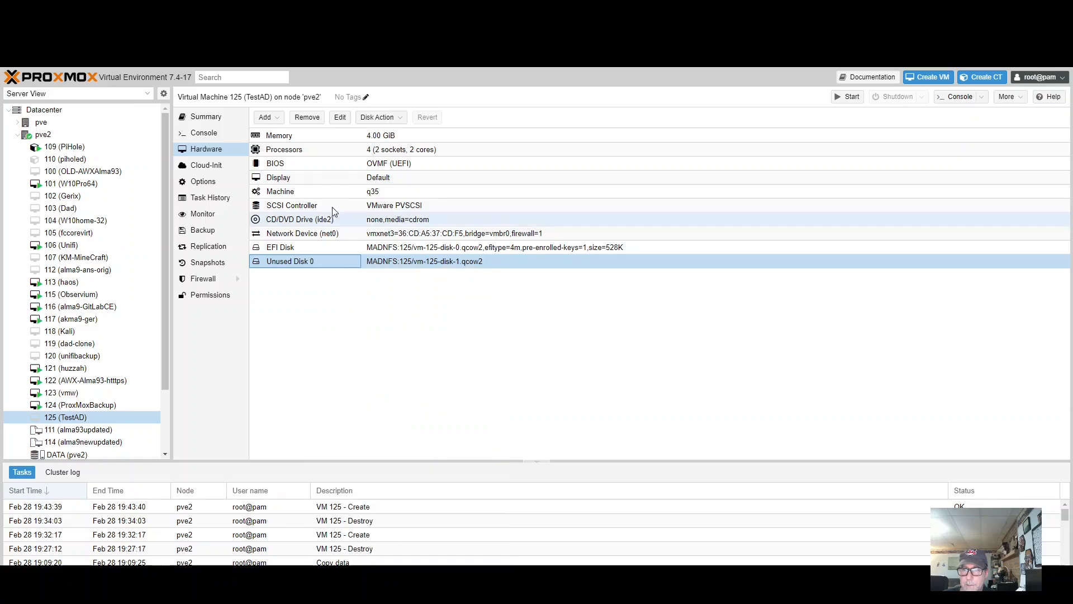
click(343, 119)
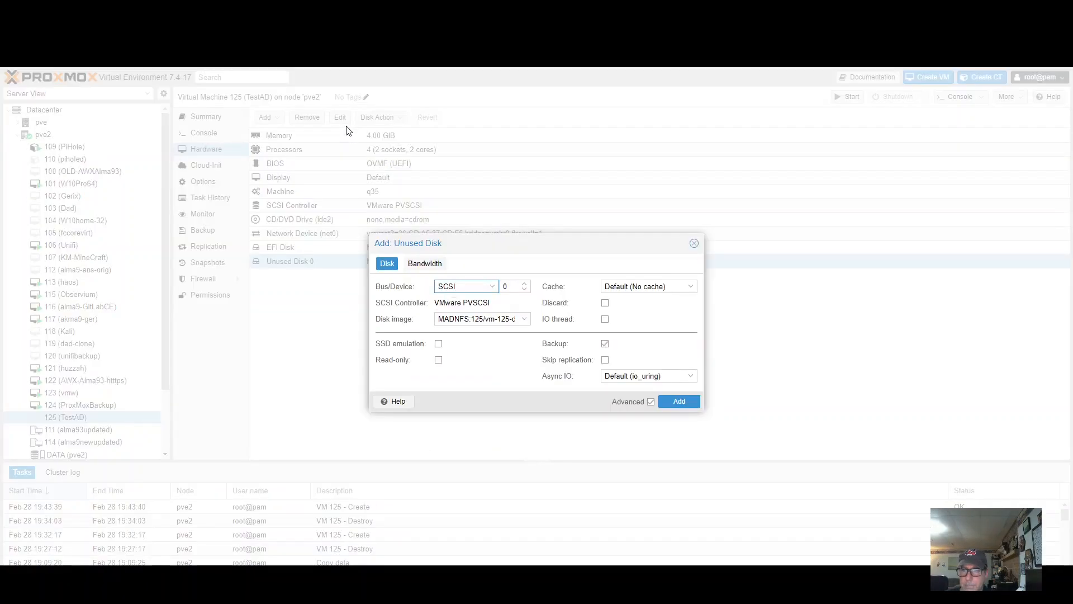
click(684, 405)
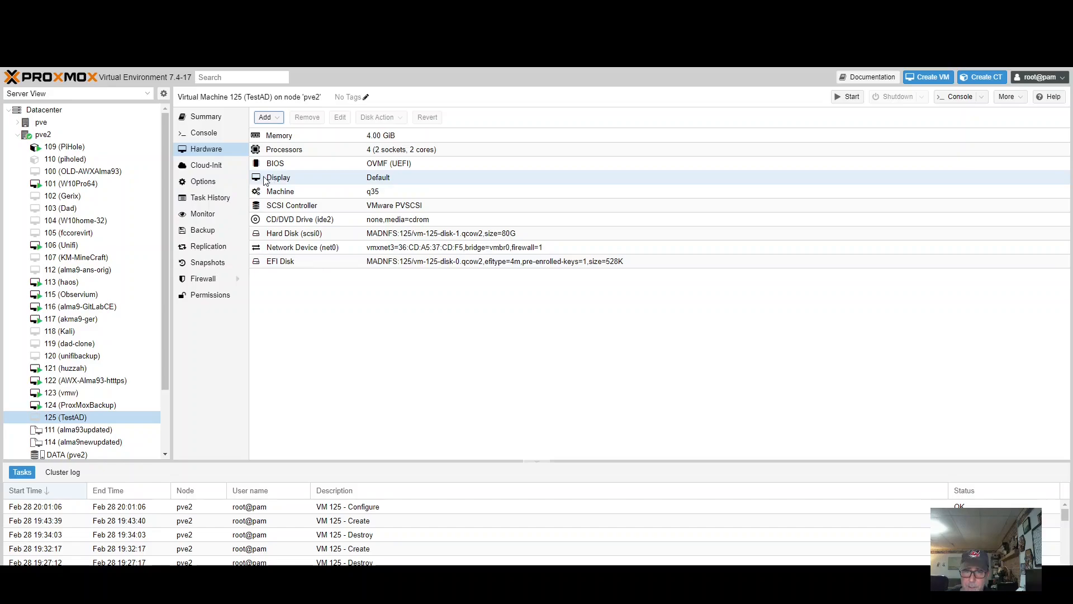
- In VM 125's boot order, enable scsi0, disable net0, and place scsi0 second after ide2
click(230, 183)
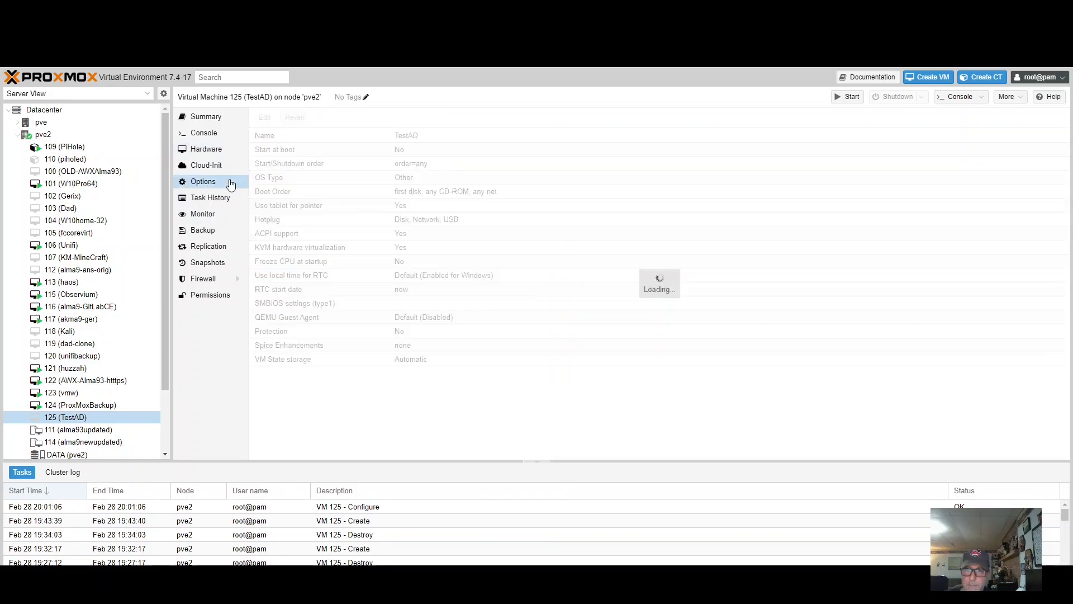
click(286, 193)
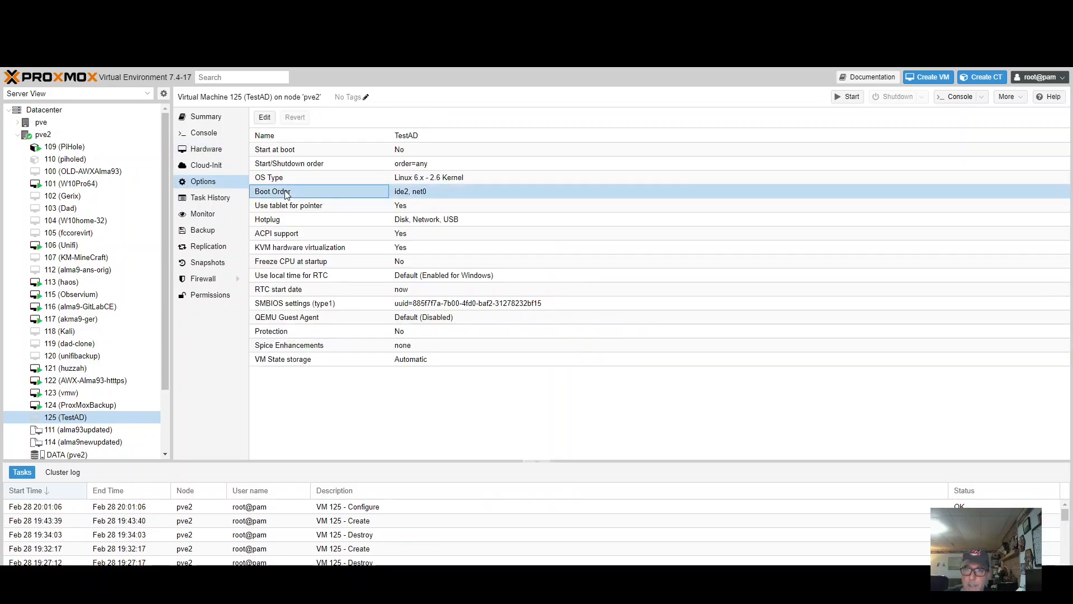
click(264, 117)
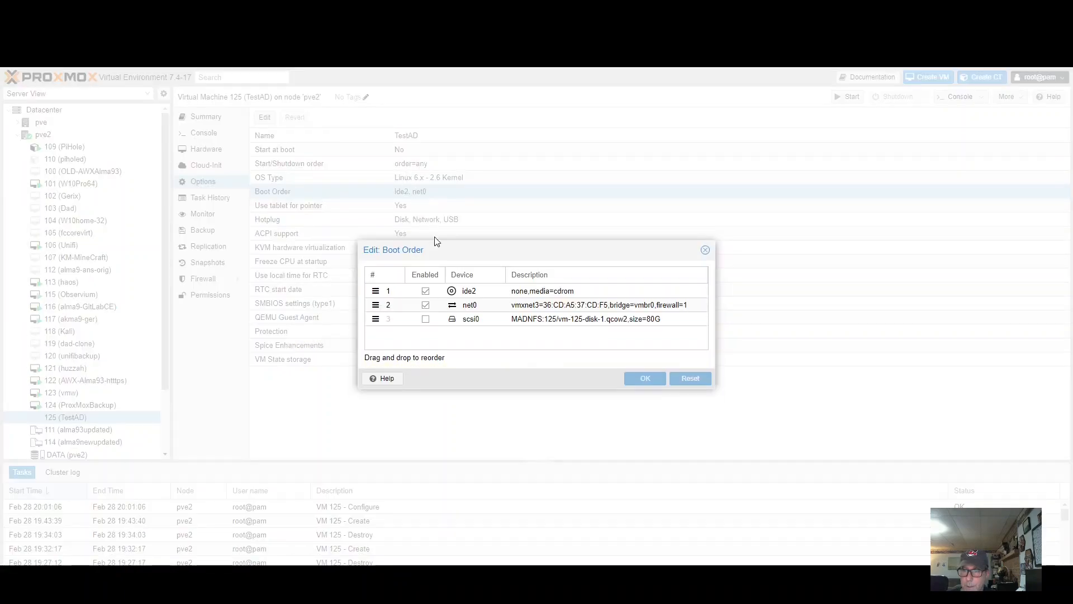
click(426, 319)
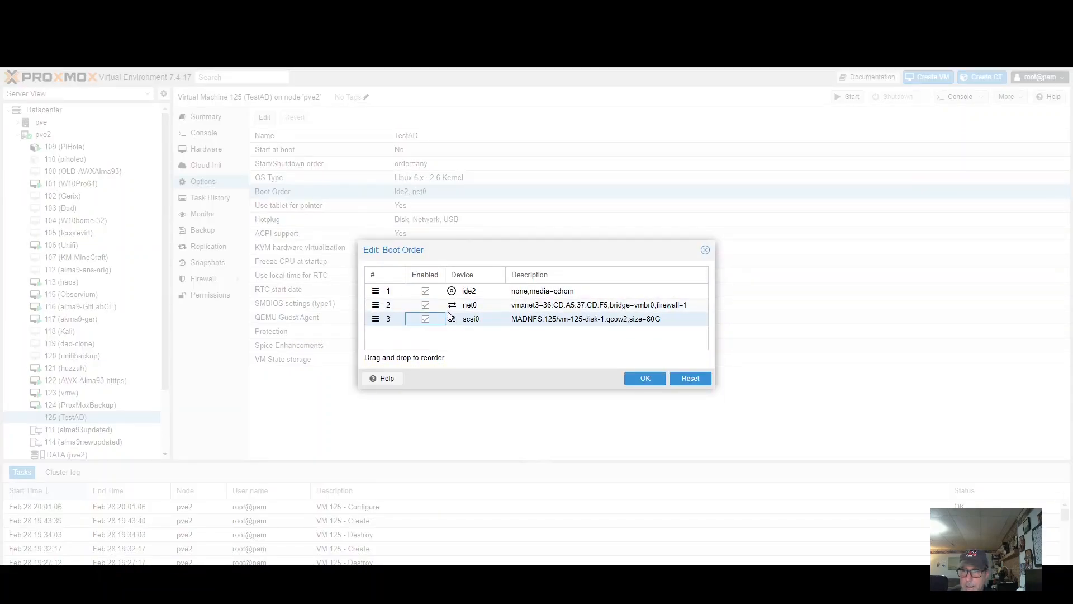
click(425, 304)
drag(446, 322, 444, 304)
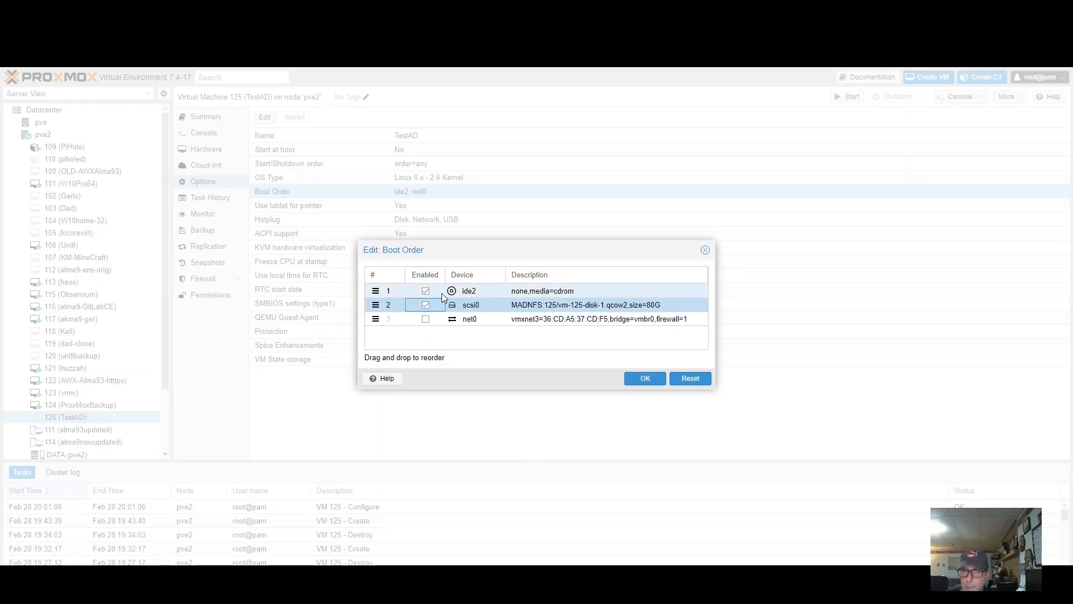
click(656, 383)
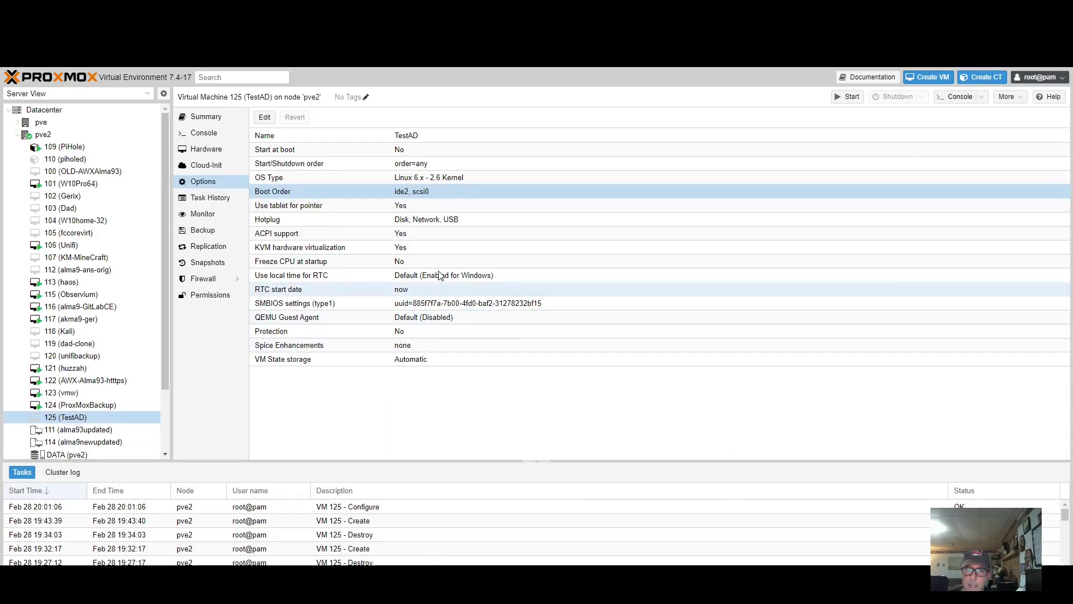
- Start VM 125 while viewing its console and bring up the sign-in prompt from the Windows lock screen
click(218, 135)
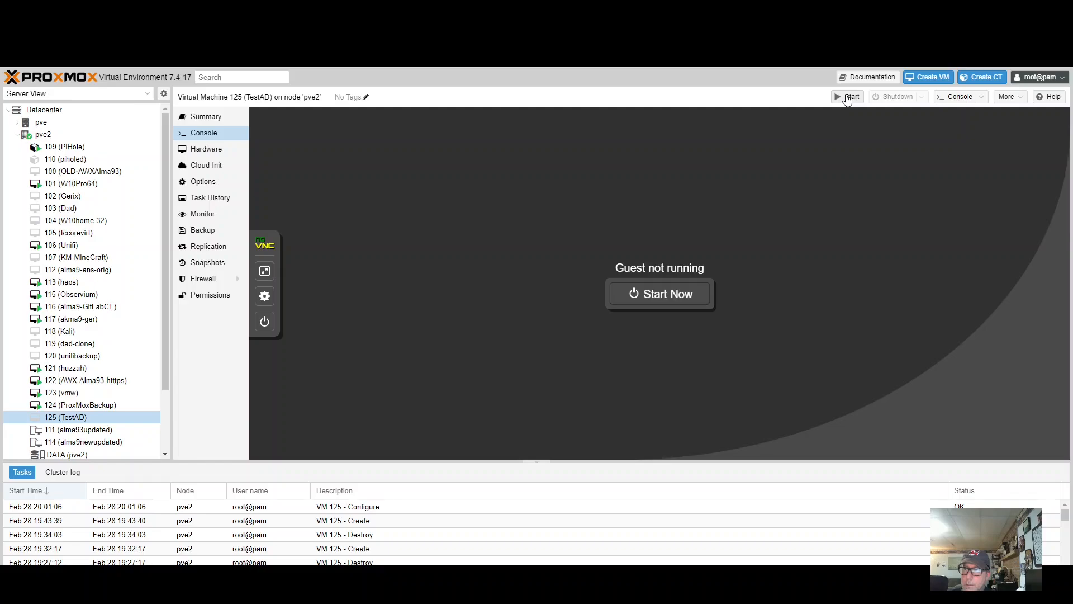
click(848, 98)
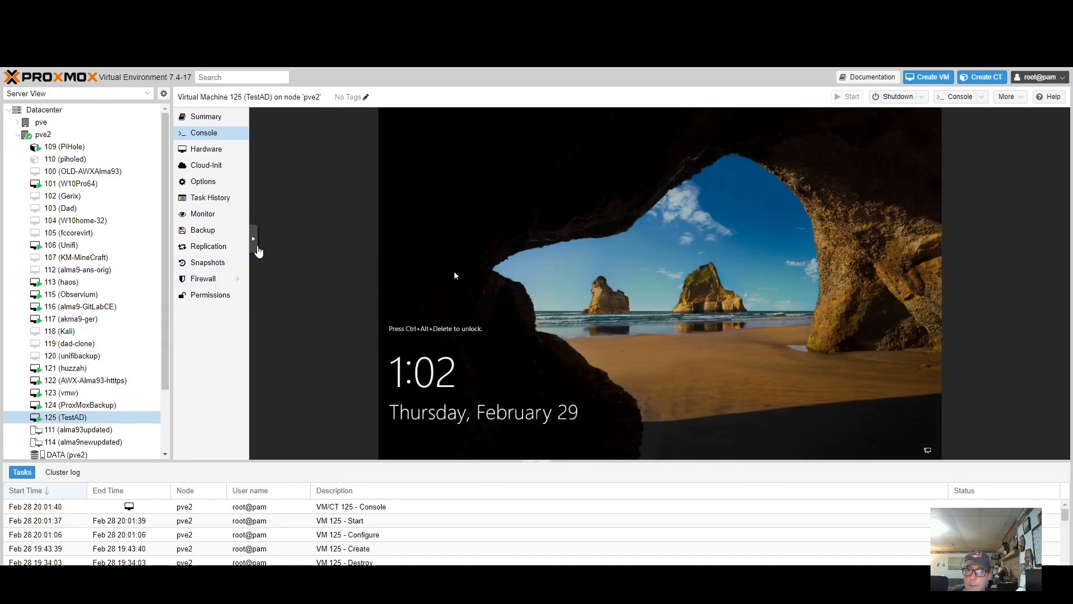
click(258, 250)
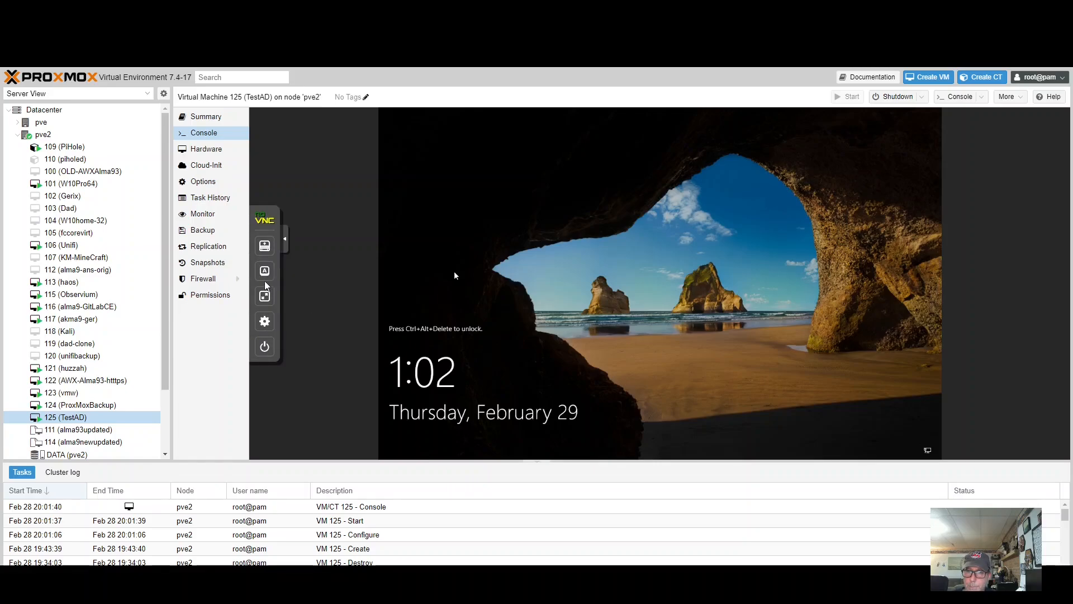
click(265, 273)
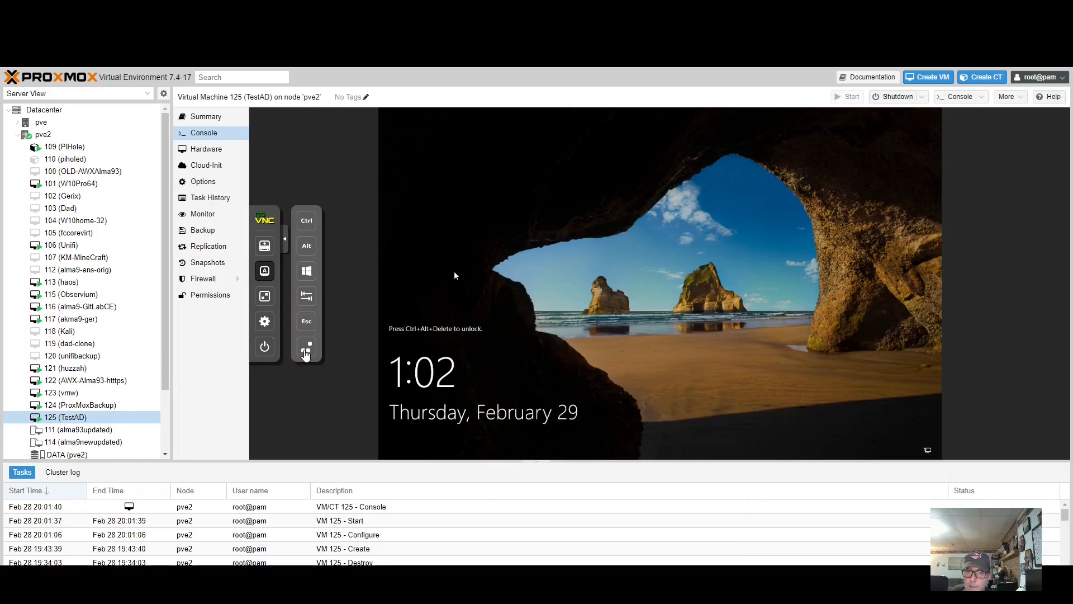
click(307, 349)
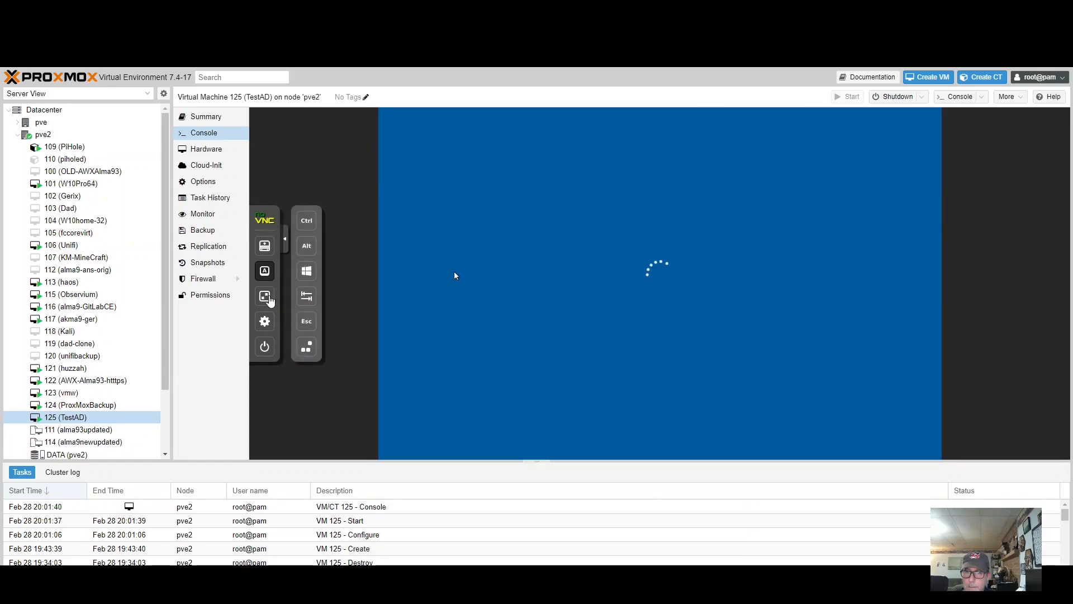
- Sign in to Windows as Administrator with the account password in the full-screen console, then exit full screen
click(270, 301)
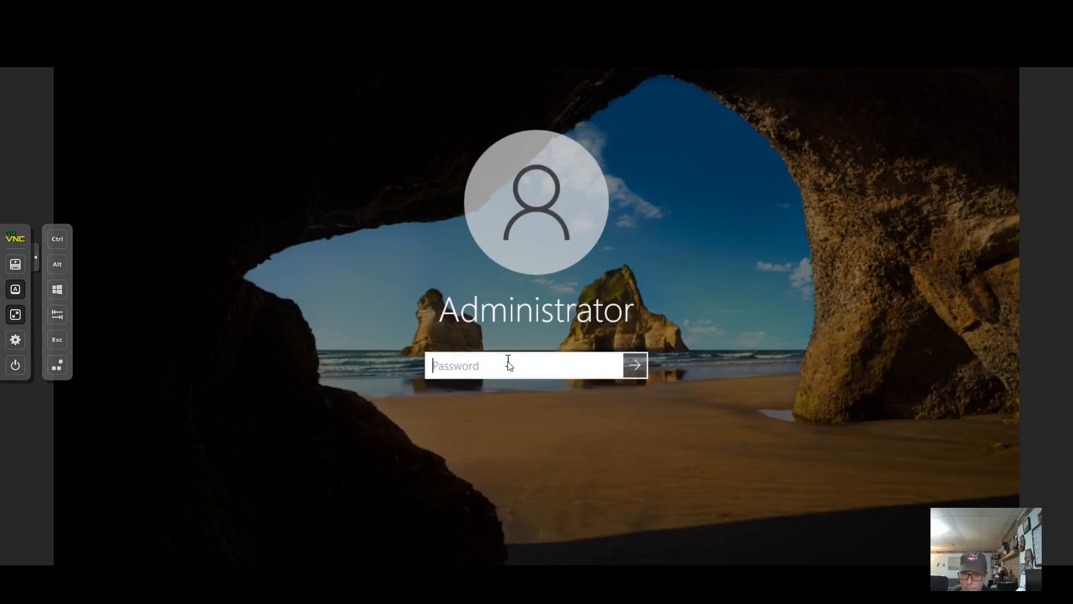
text(•••••••••)
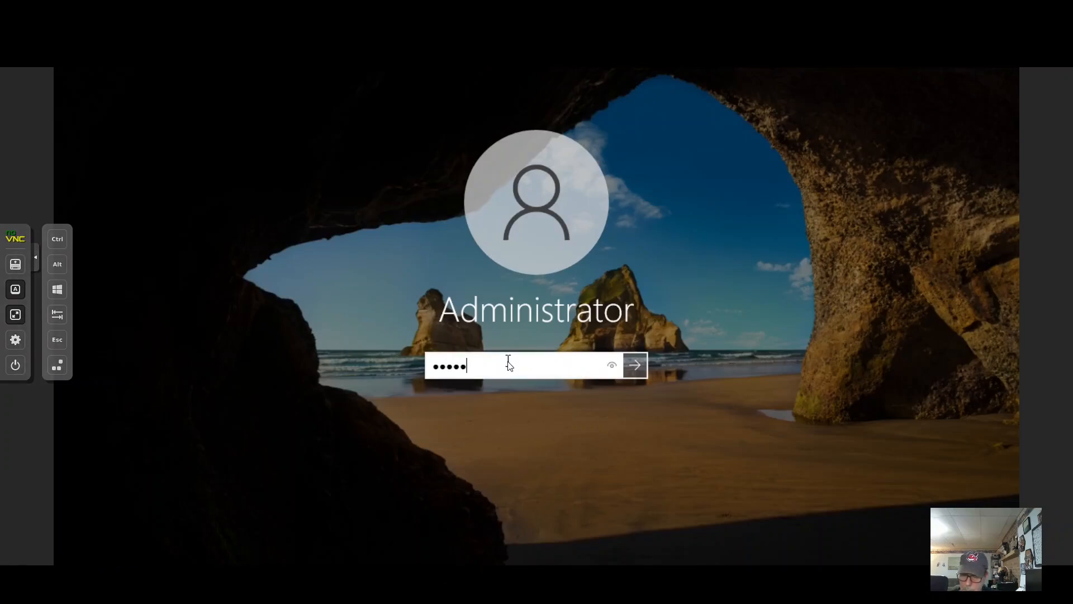
key(Return)
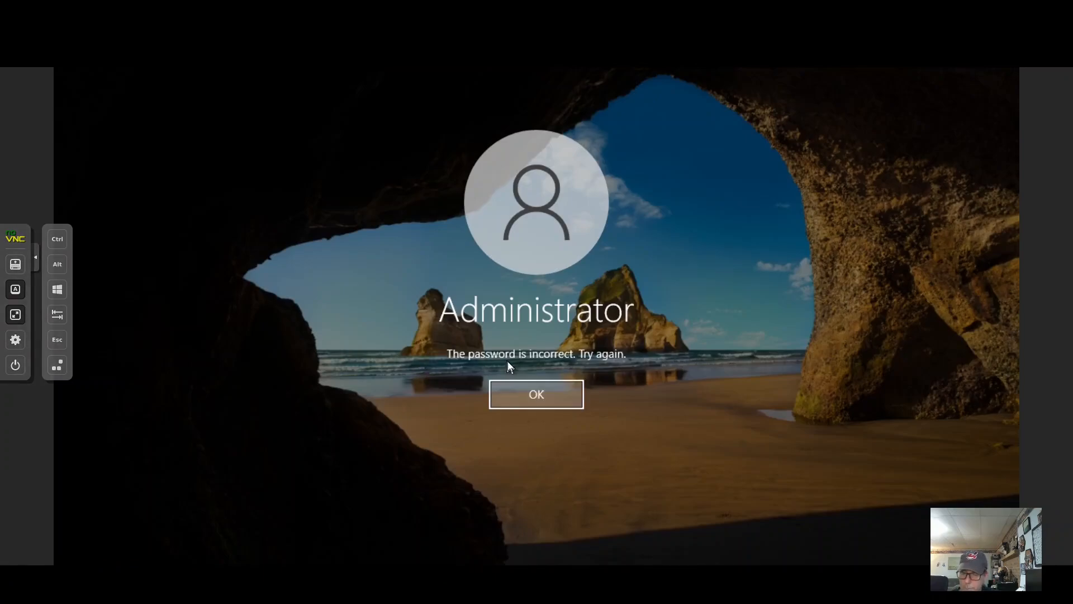
key(Return)
text(••••)
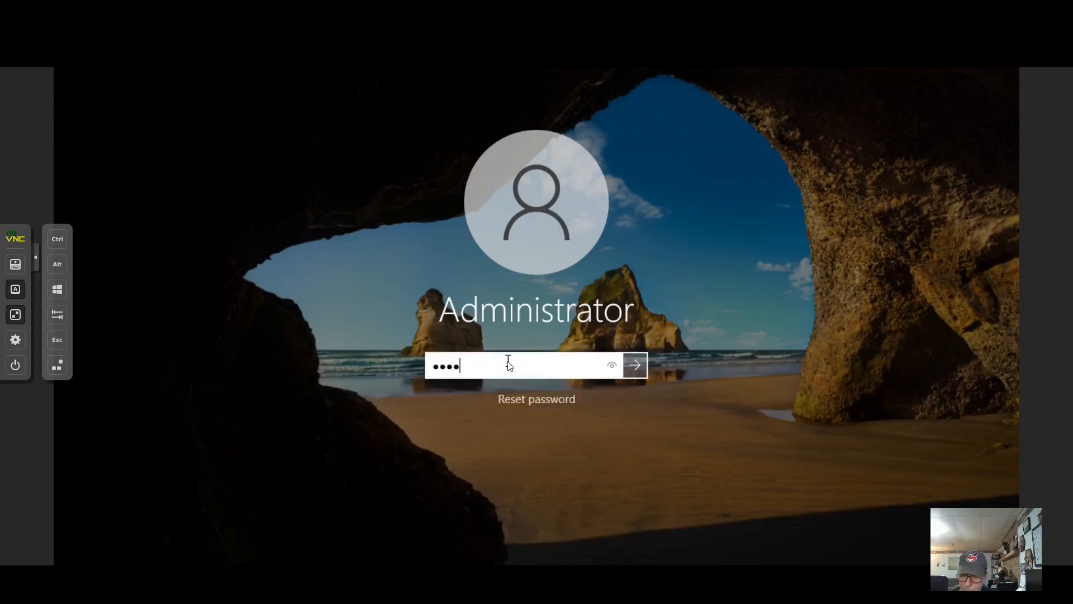
text(•••••)
key(Return)
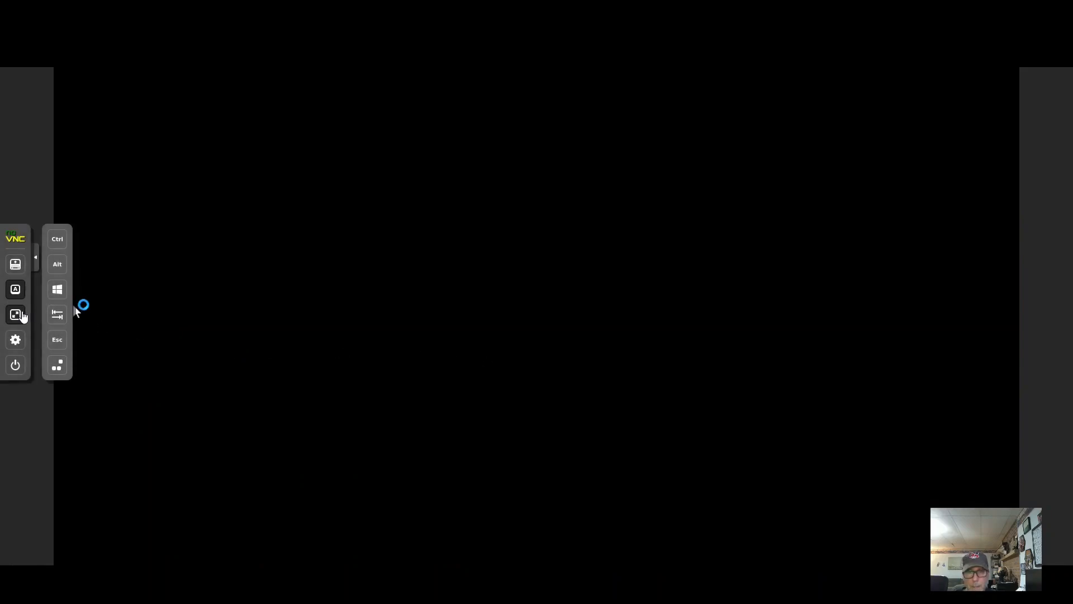
click(22, 317)
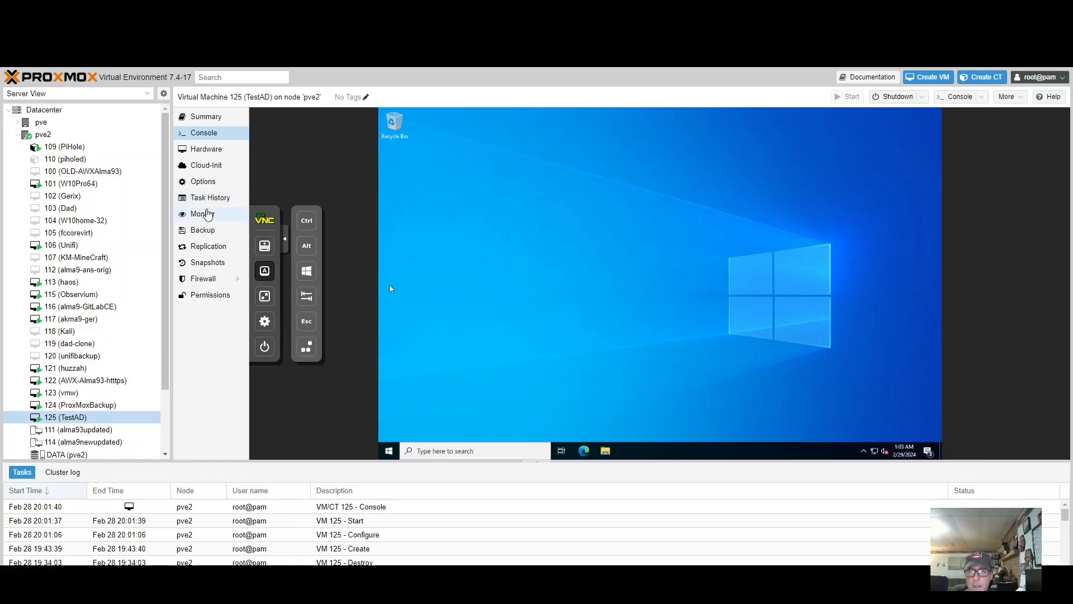
- Mount the virtio-win-0.1.240.iso image from the Mad_Container storage in VM 125's CD/DVD drive (ide2)
click(217, 150)
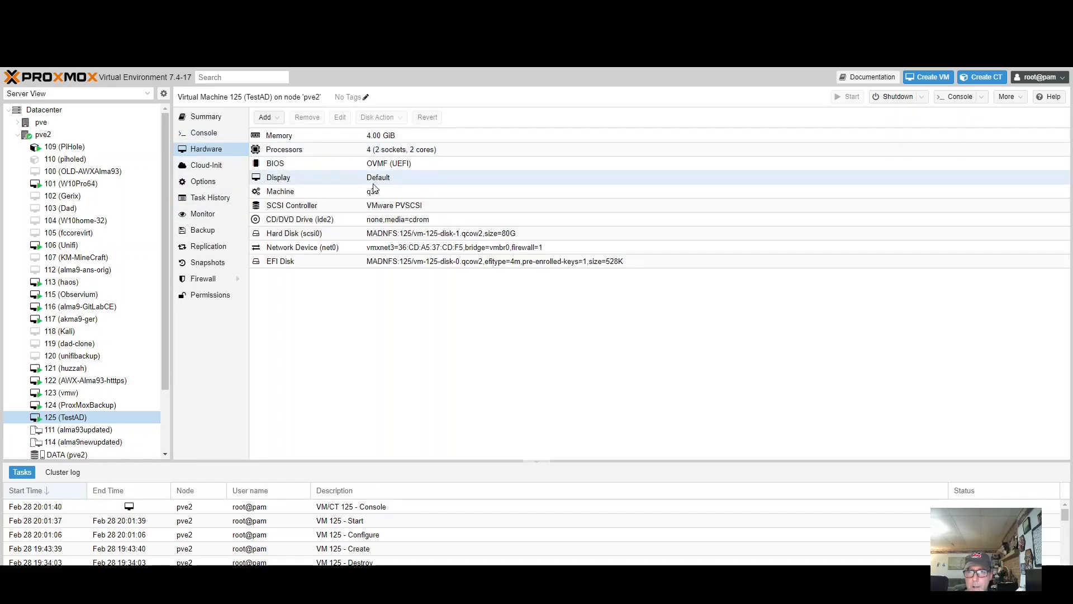
click(335, 219)
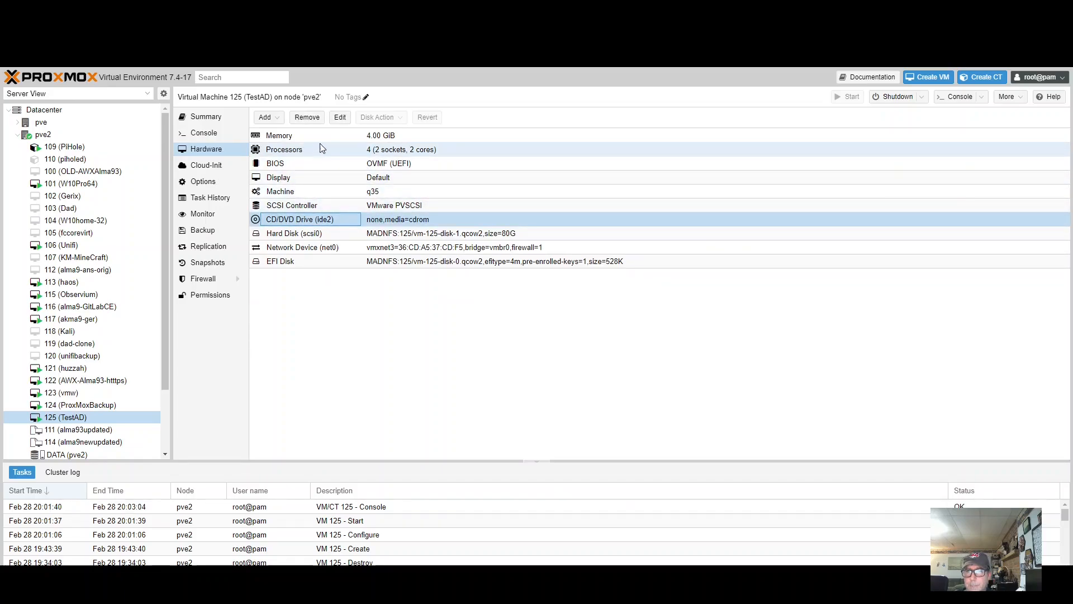
click(338, 119)
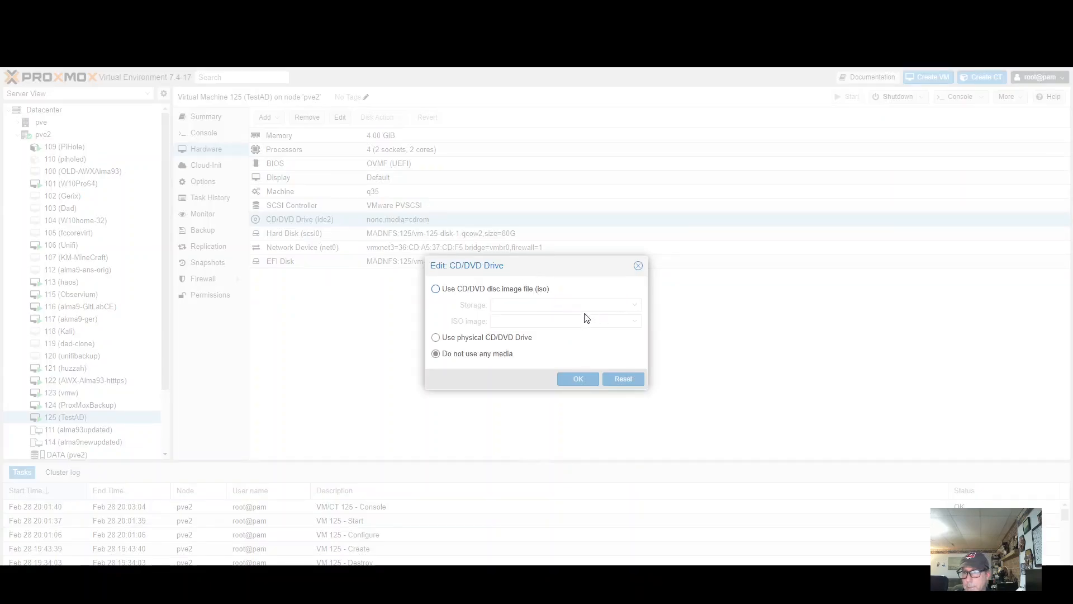
click(473, 290)
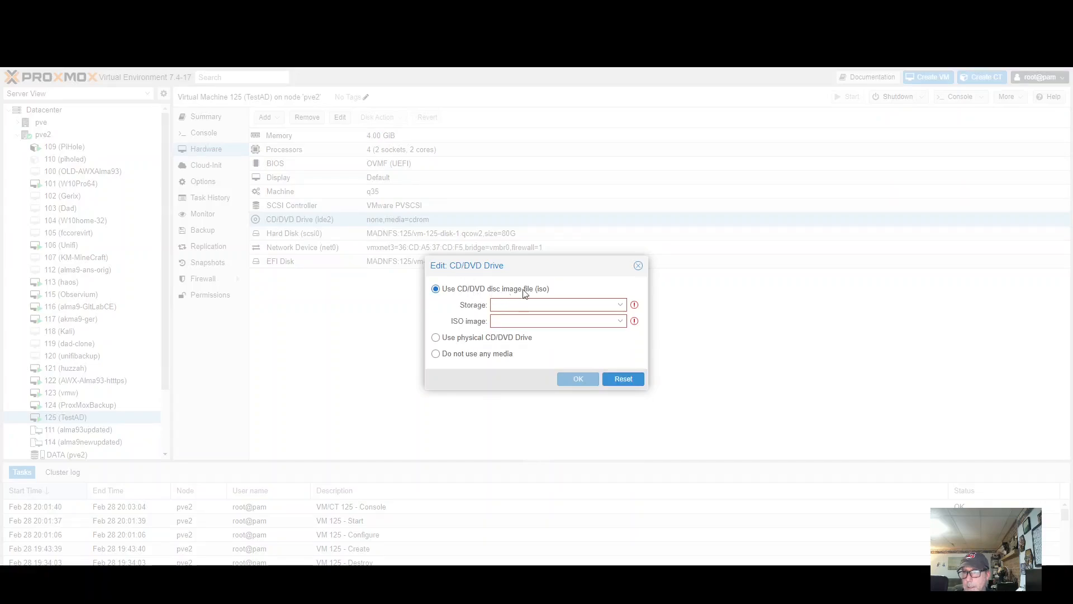
click(626, 307)
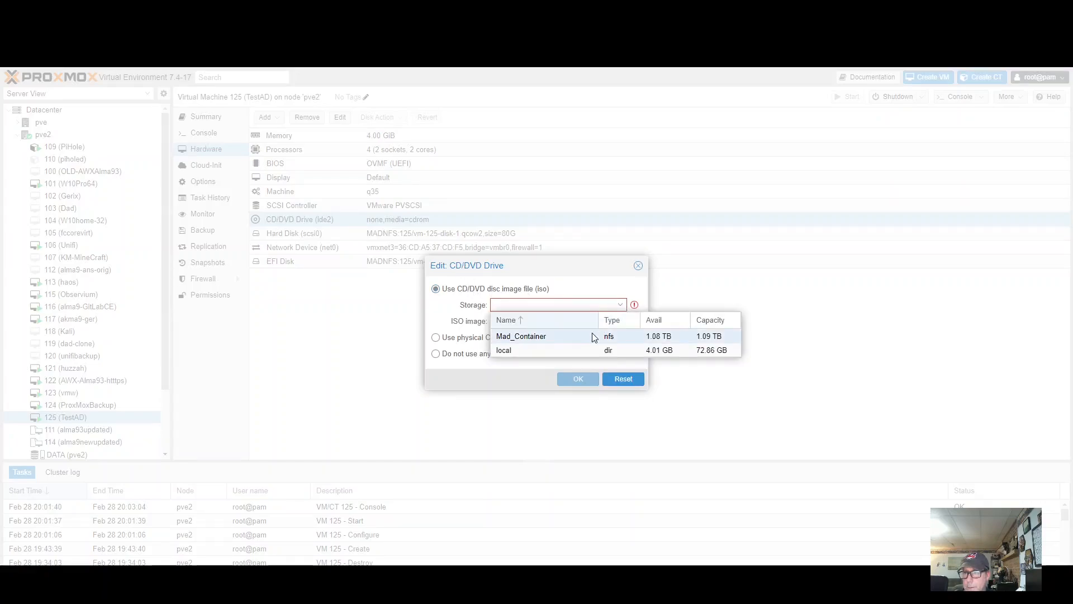
click(592, 333)
click(621, 321)
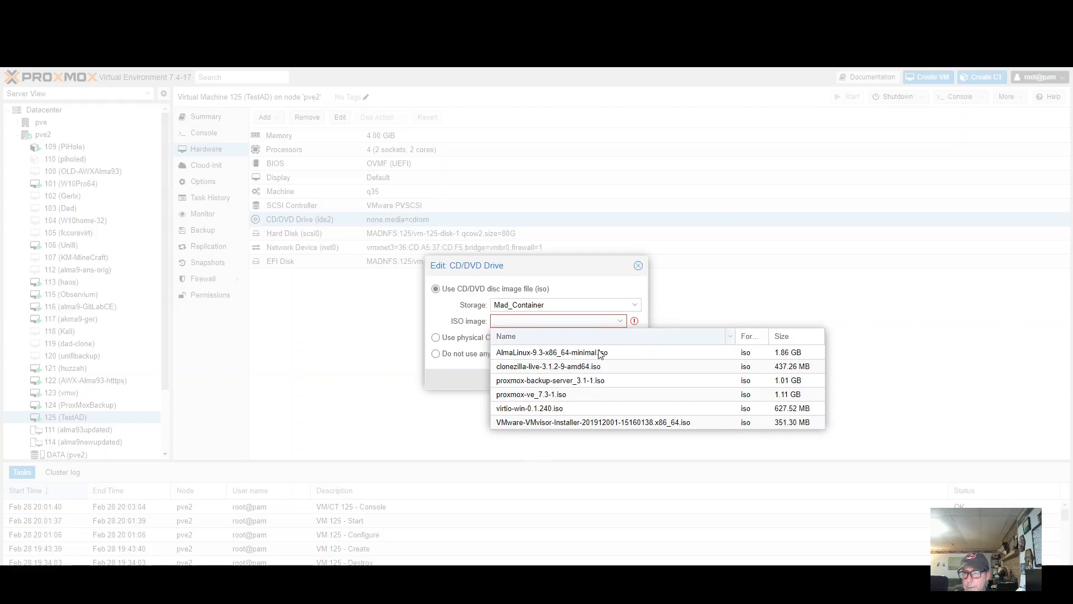
click(573, 412)
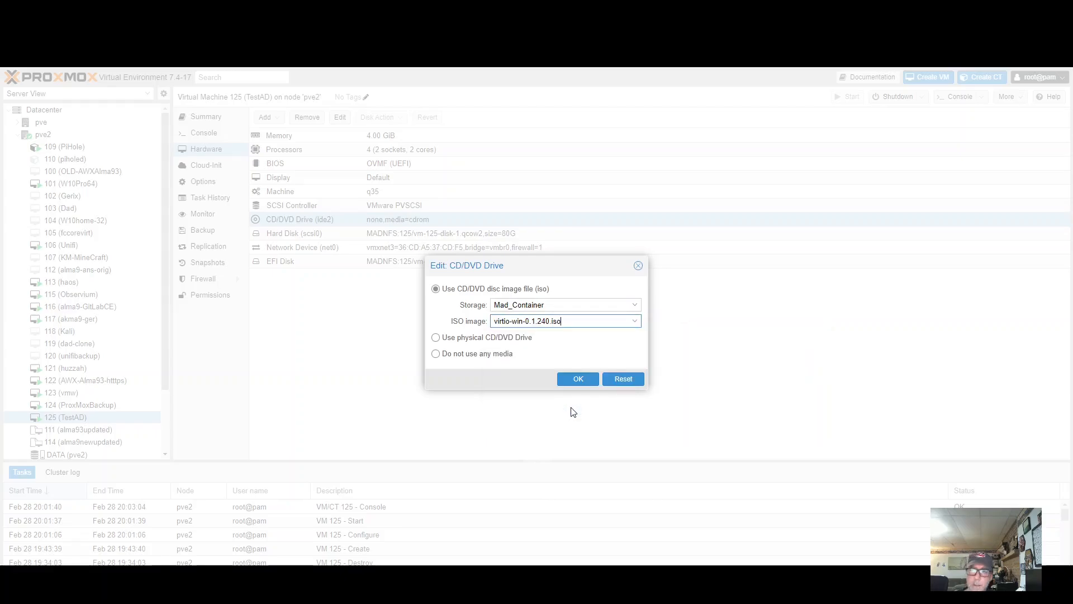
click(579, 380)
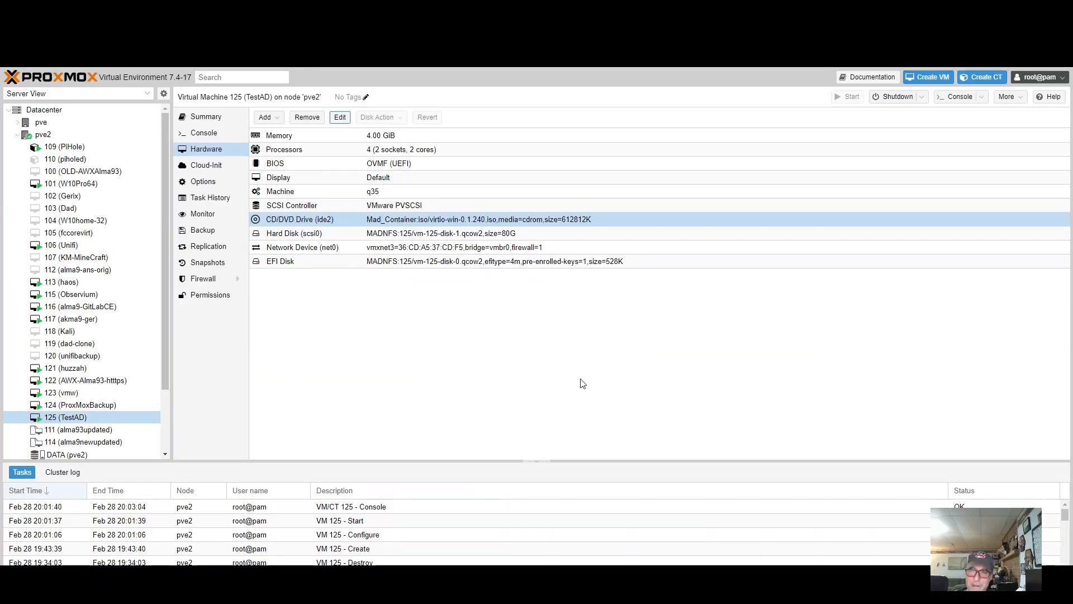
- Return to VM 125's console, show it full screen, and collapse the noVNC control bar
click(213, 134)
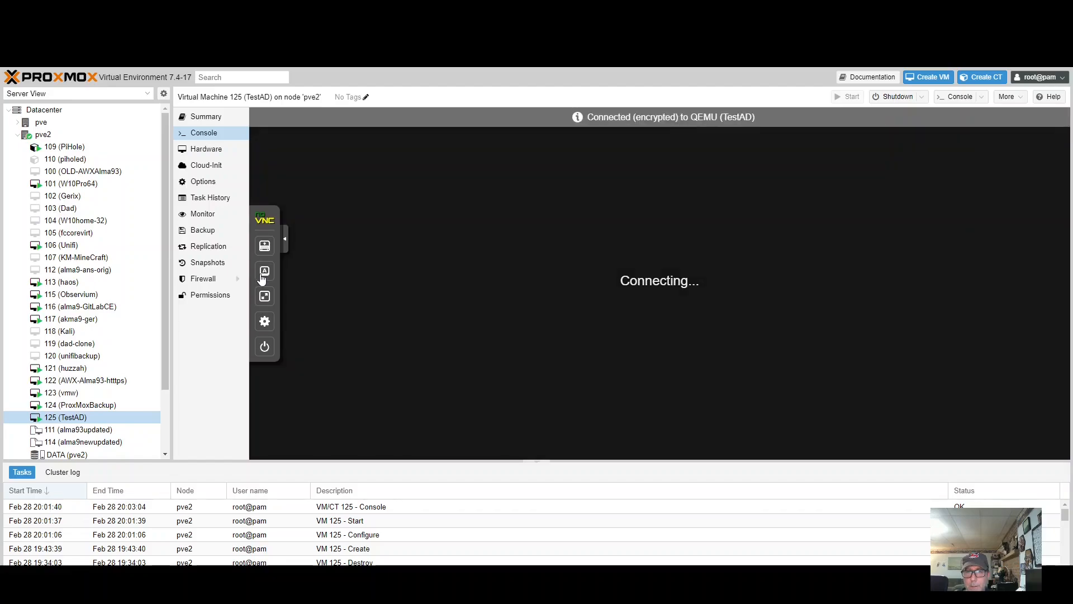
click(264, 274)
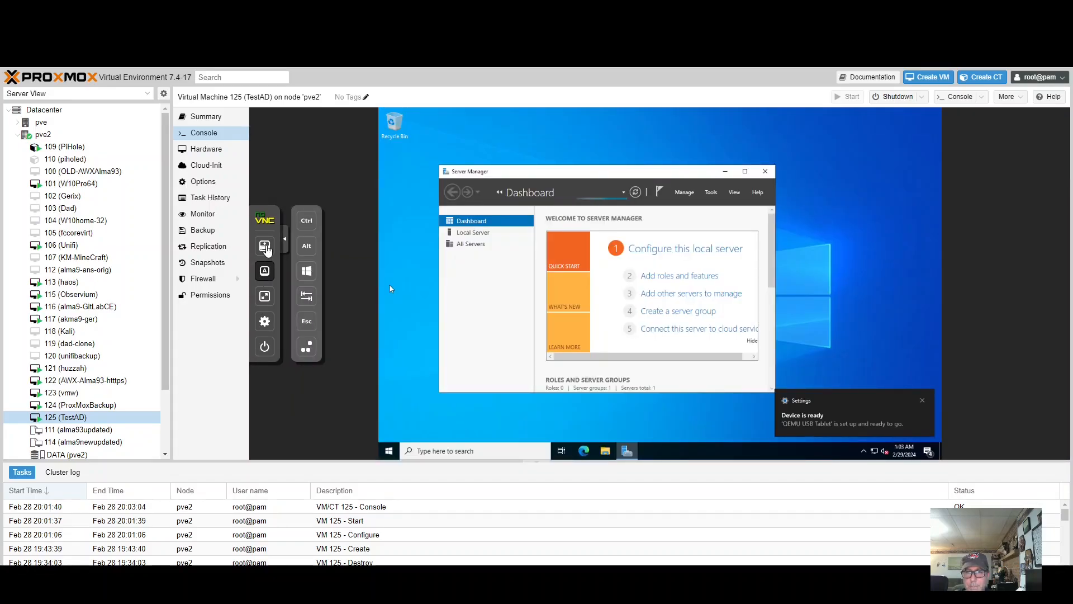
scroll(263, 302, down, 2)
click(264, 228)
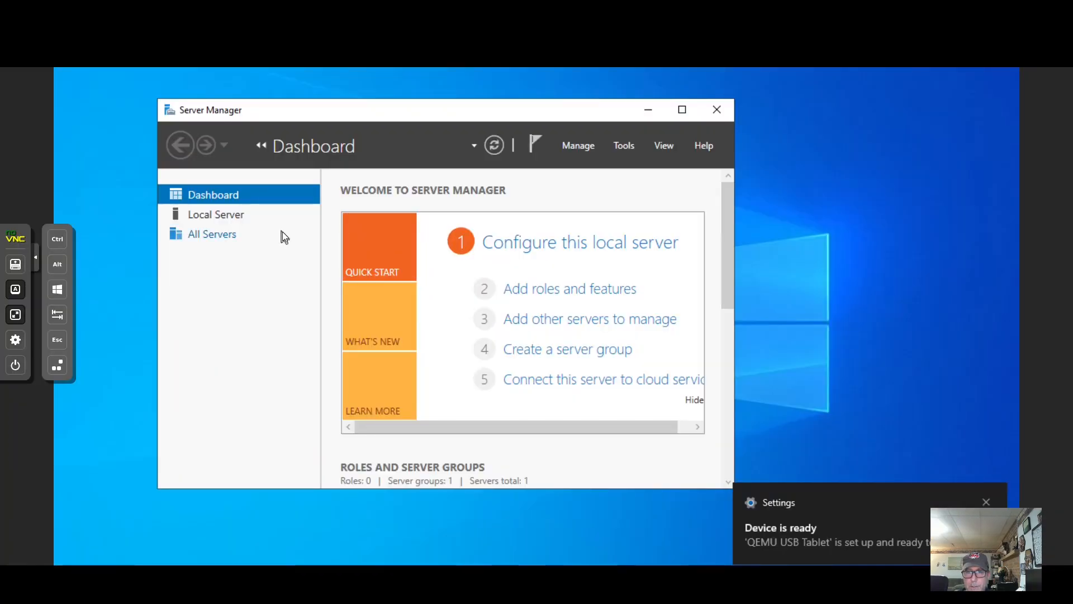
click(37, 262)
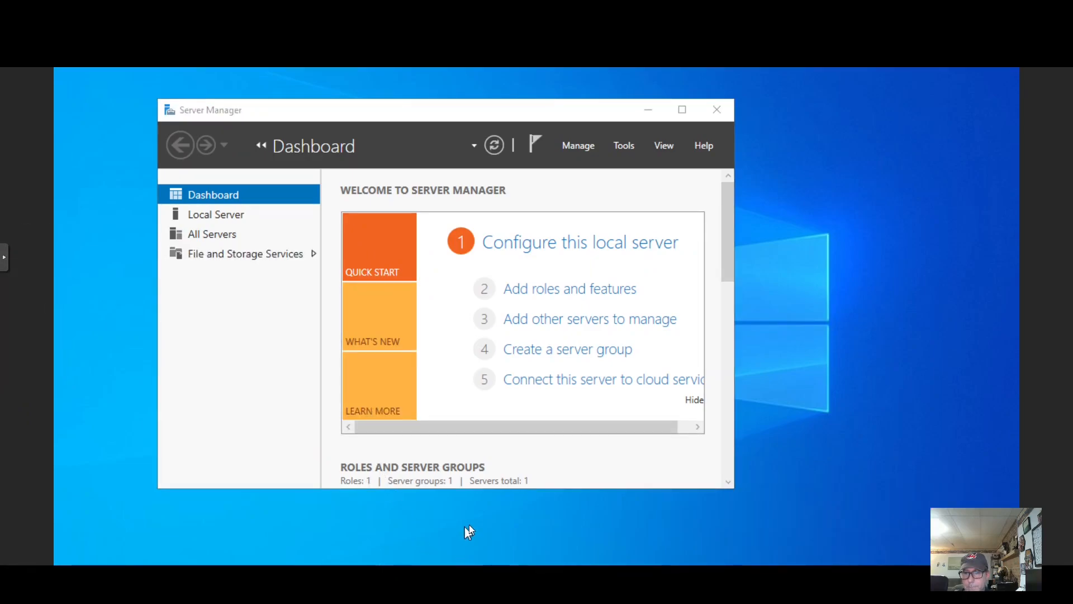
- Open the virtio-win CD drive (D:) in File Explorer inside the VM and maximize the window
click(447, 567)
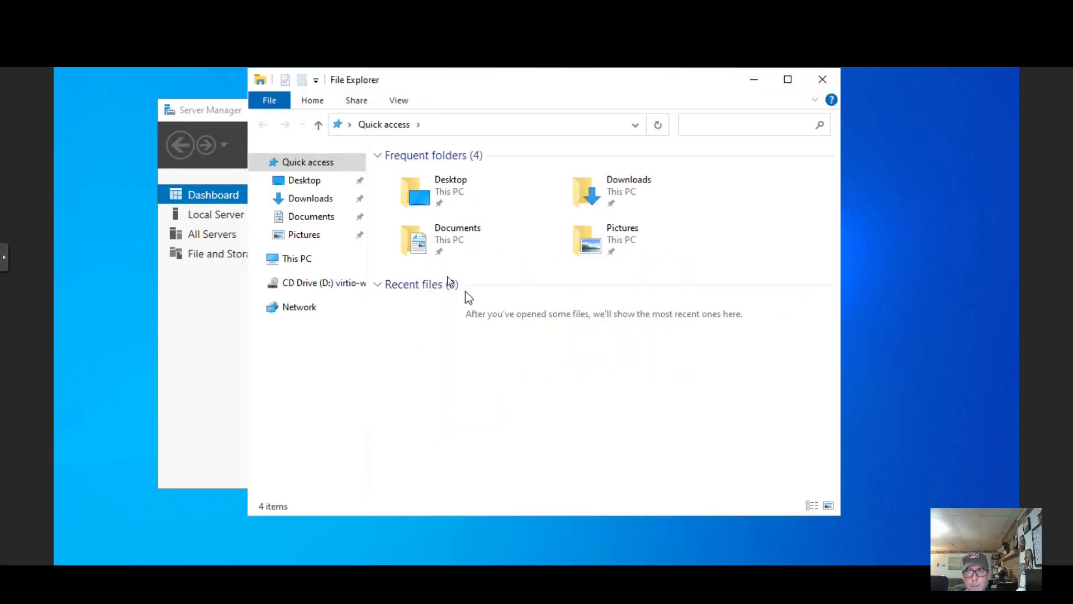
click(330, 281)
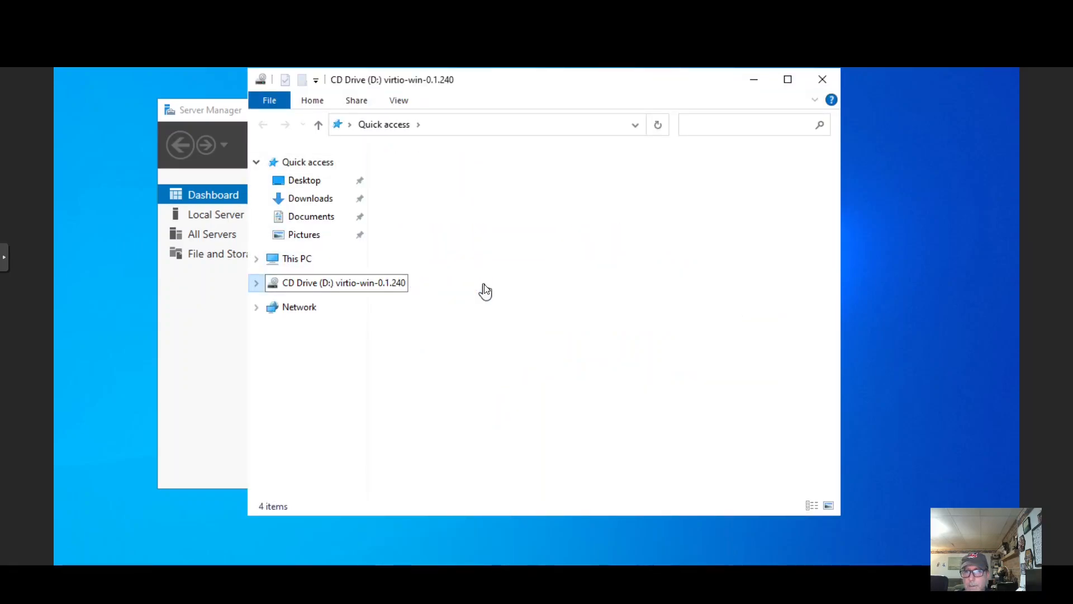
click(788, 79)
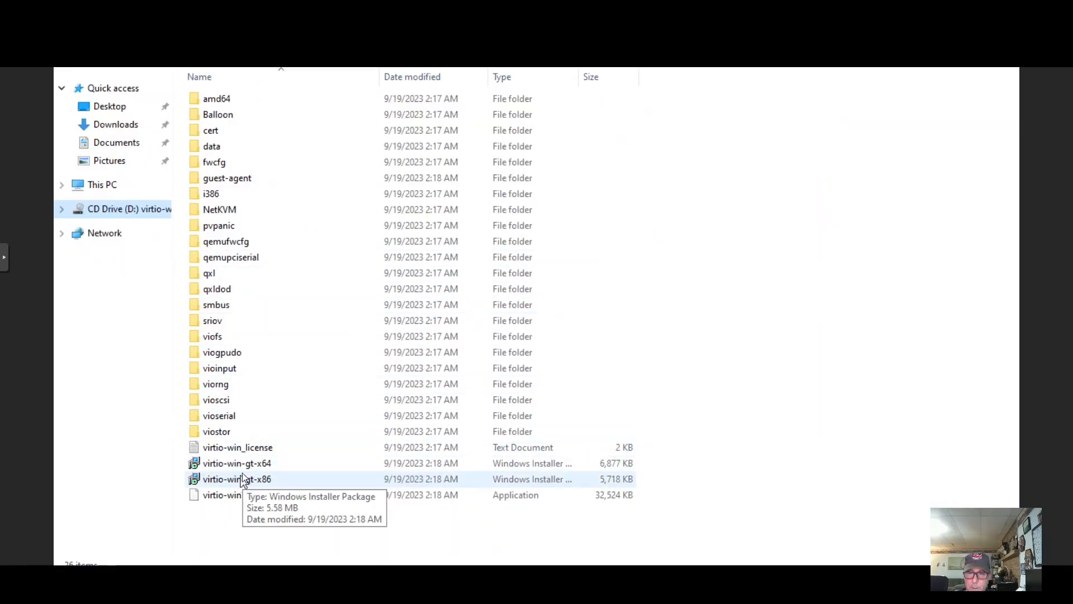
- Install the 64-bit VirtIO drivers from virtio-win-gt-x64, accepting the license and keeping the default features
double_click(246, 465)
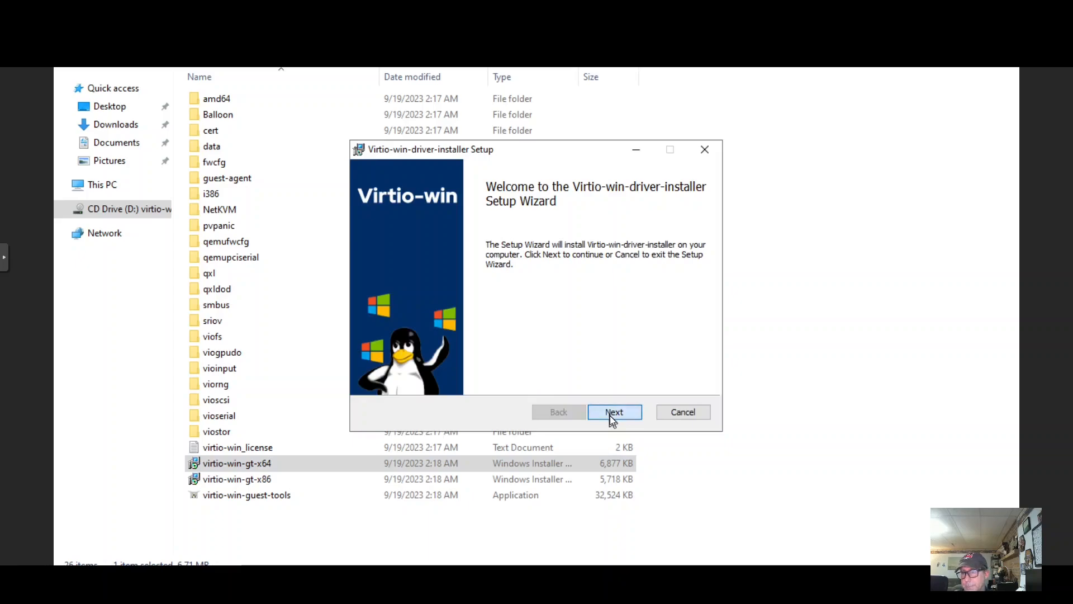
click(609, 415)
click(492, 384)
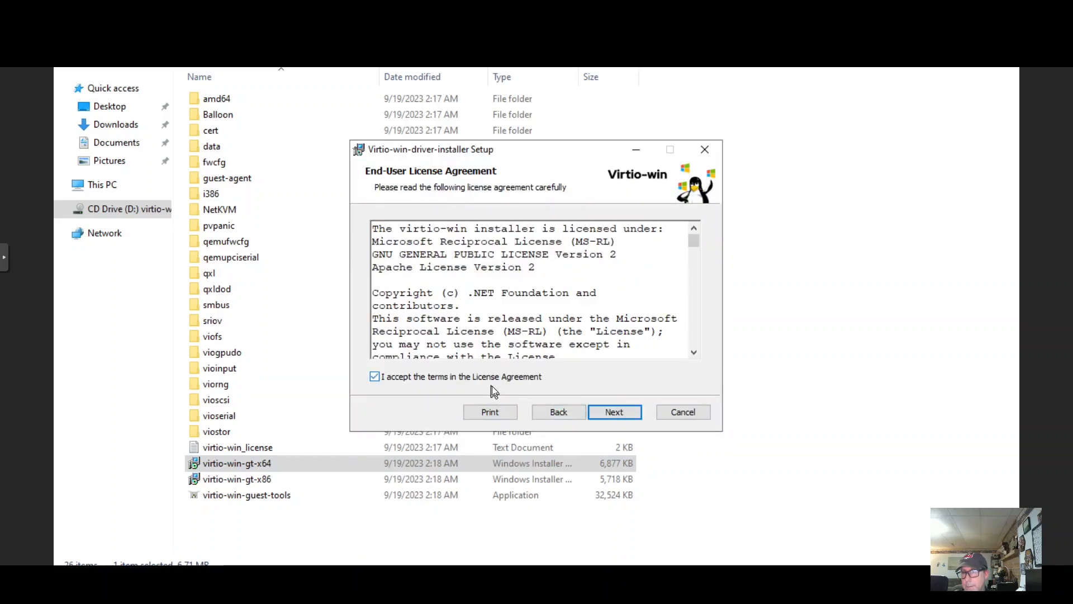
click(613, 411)
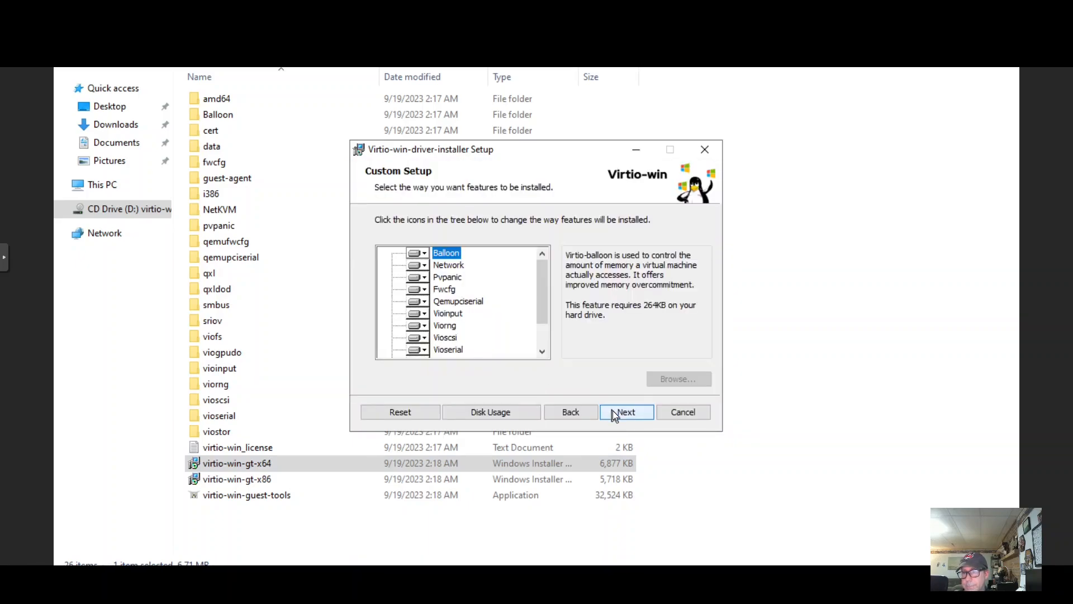
click(612, 411)
click(613, 411)
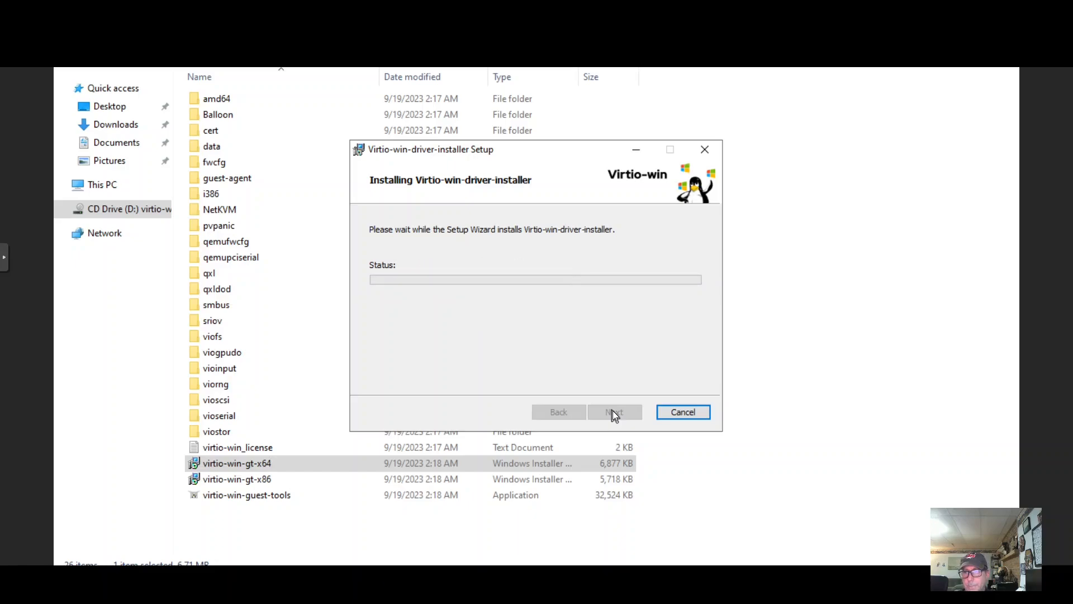
click(614, 413)
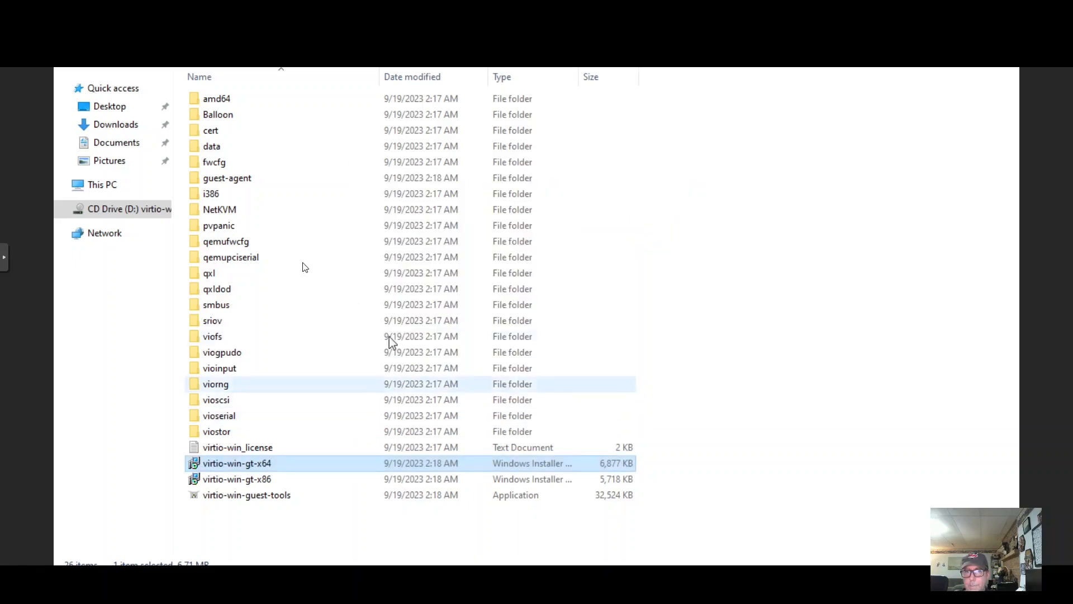
- Open the guest-agent folder on the virtio-win CD and exit the full-screen console
click(237, 180)
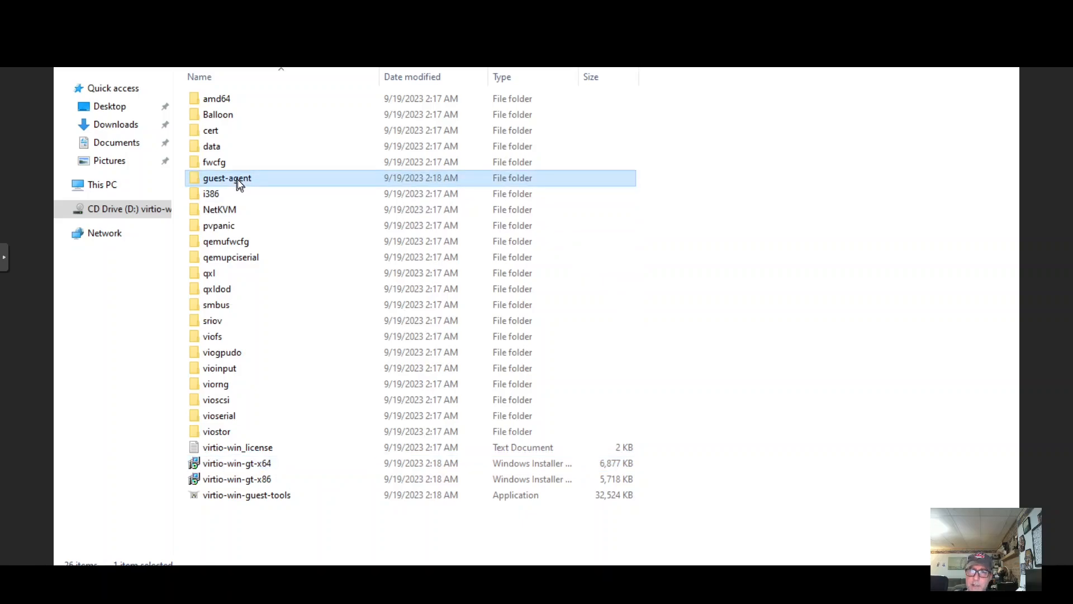
double_click(237, 180)
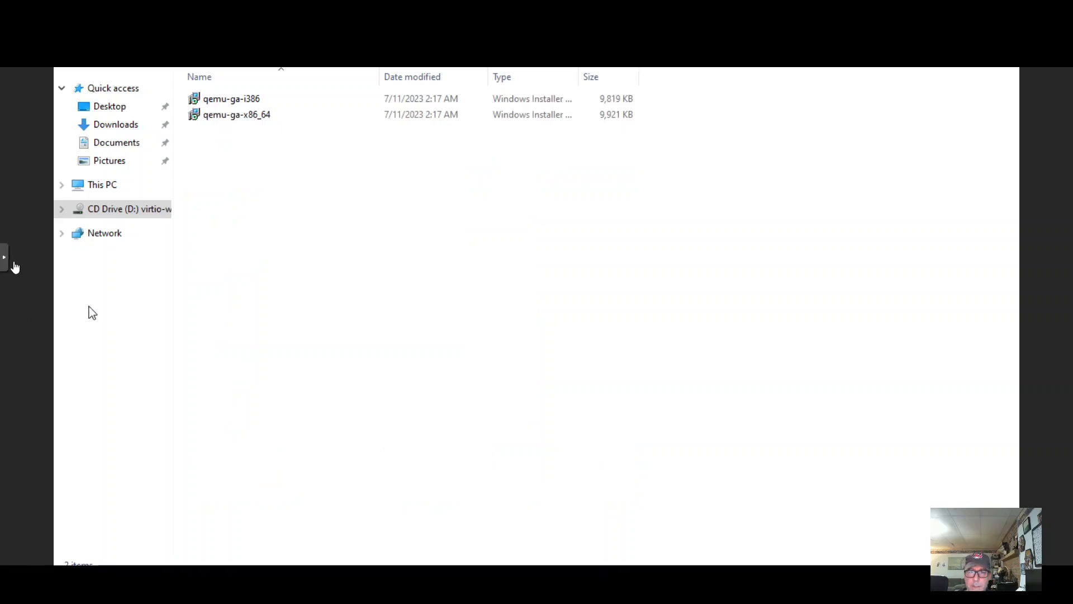
click(7, 258)
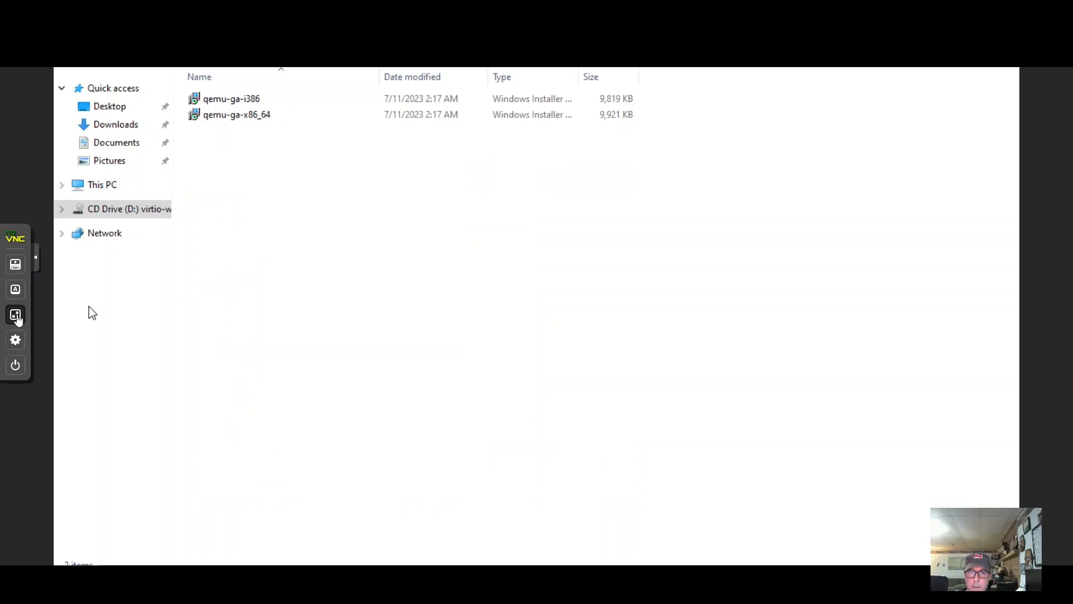
click(16, 315)
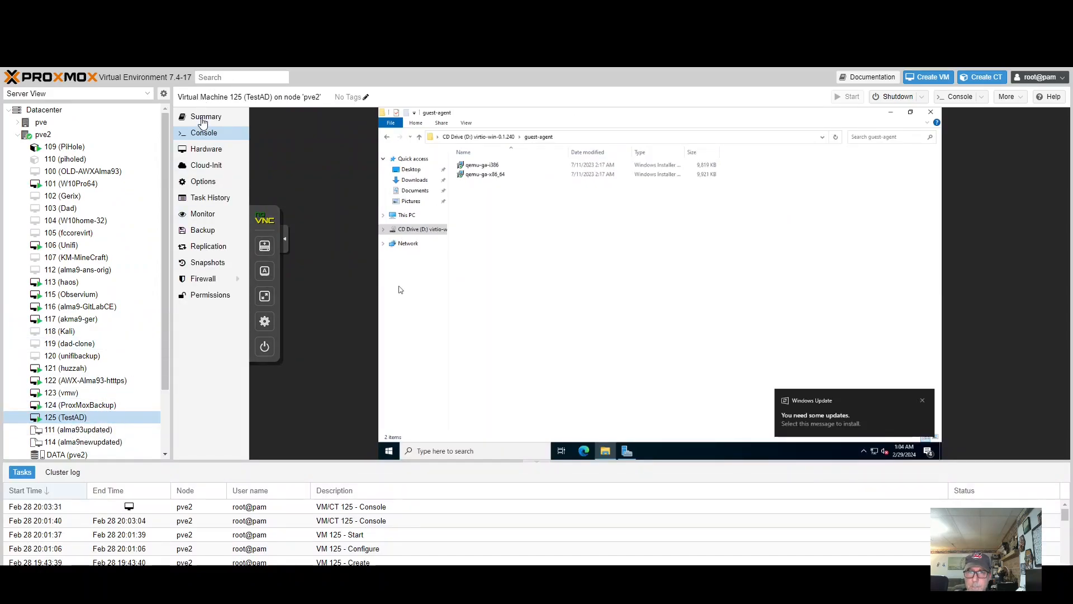
- Check the IPs entry in VM 125's summary, then run the qemu-ga-x86_64 installer in its console
click(203, 119)
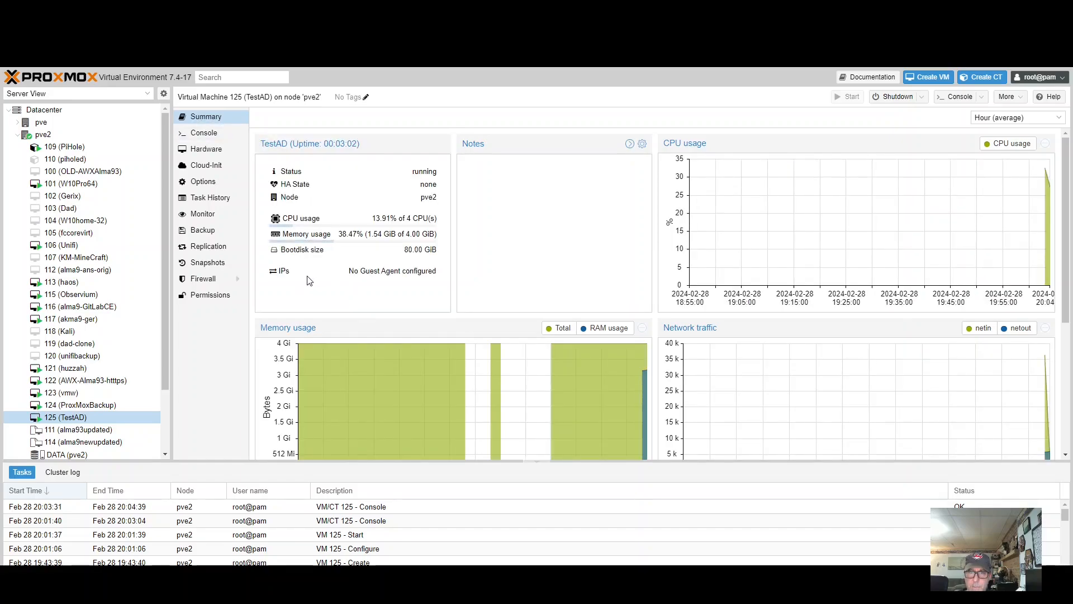
click(204, 134)
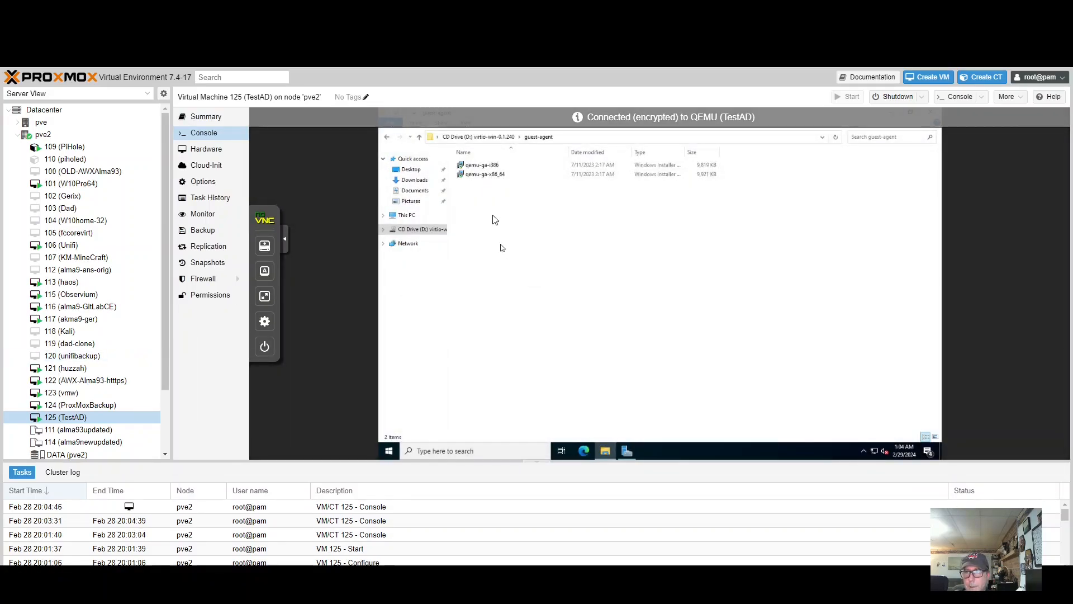
double_click(492, 175)
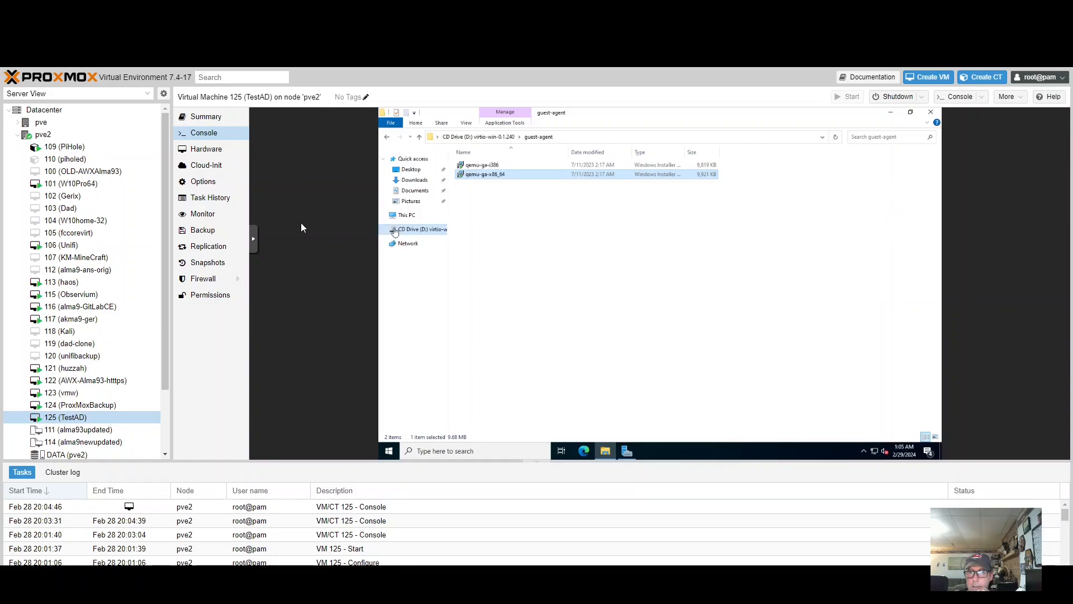
- Review VM 125's summary and enable the QEMU Guest Agent in its options with the default VirtIO type
click(218, 125)
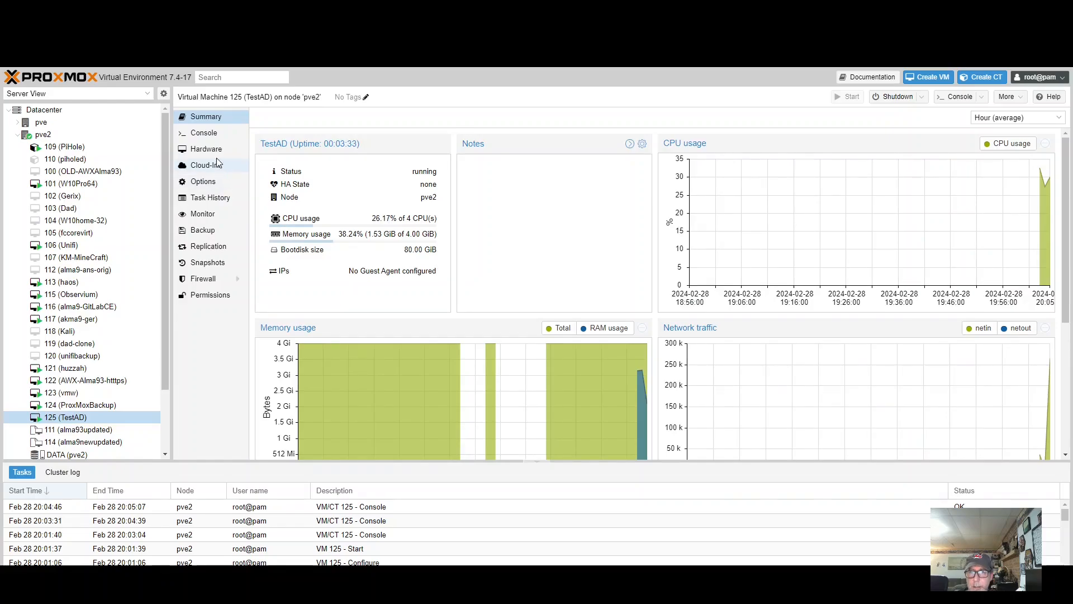
click(213, 184)
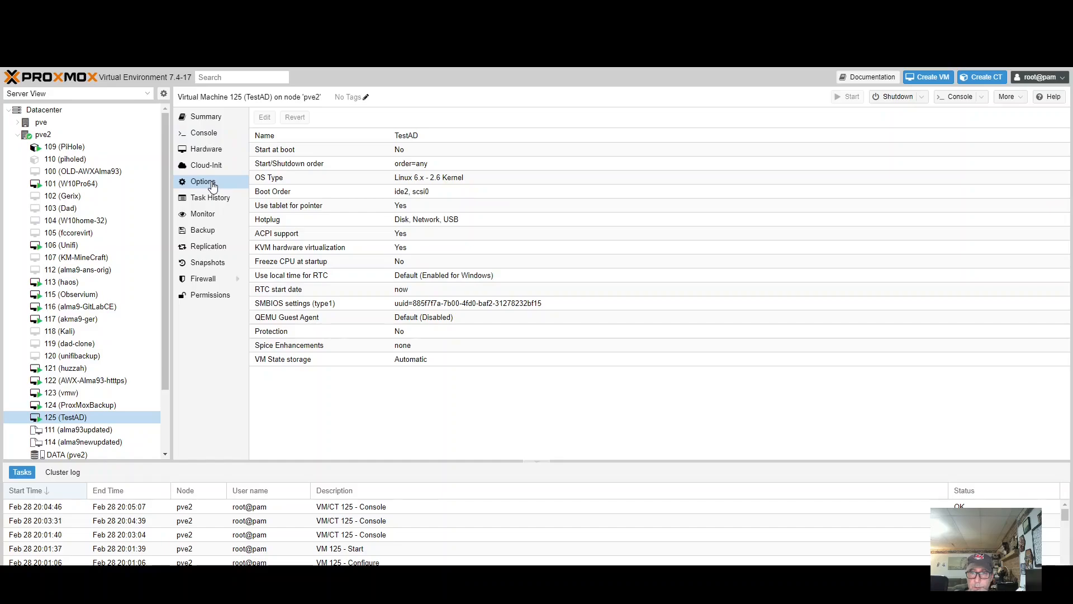
double_click(341, 325)
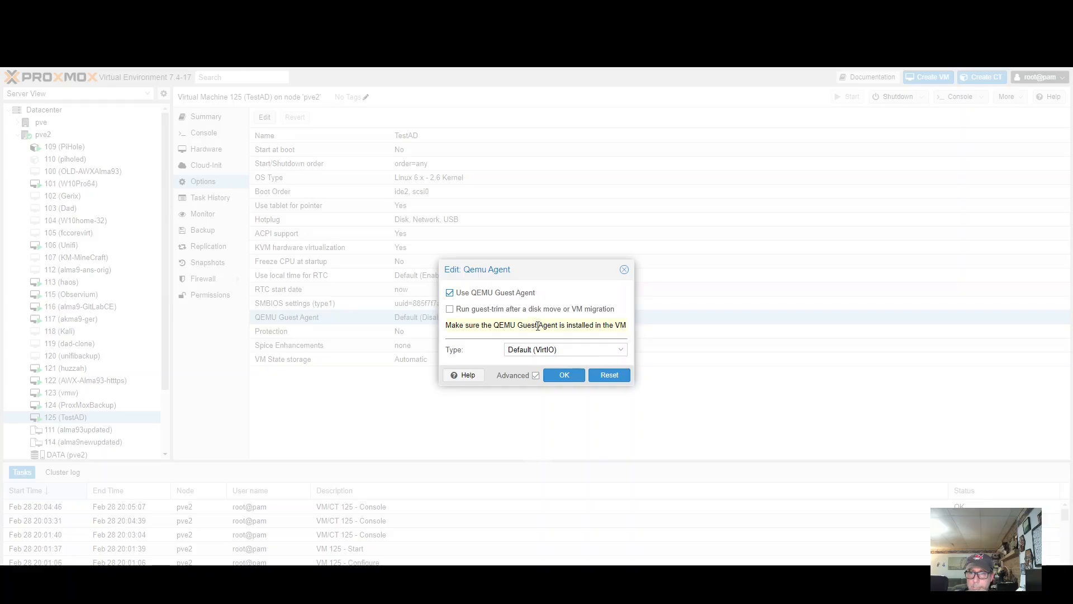
click(571, 376)
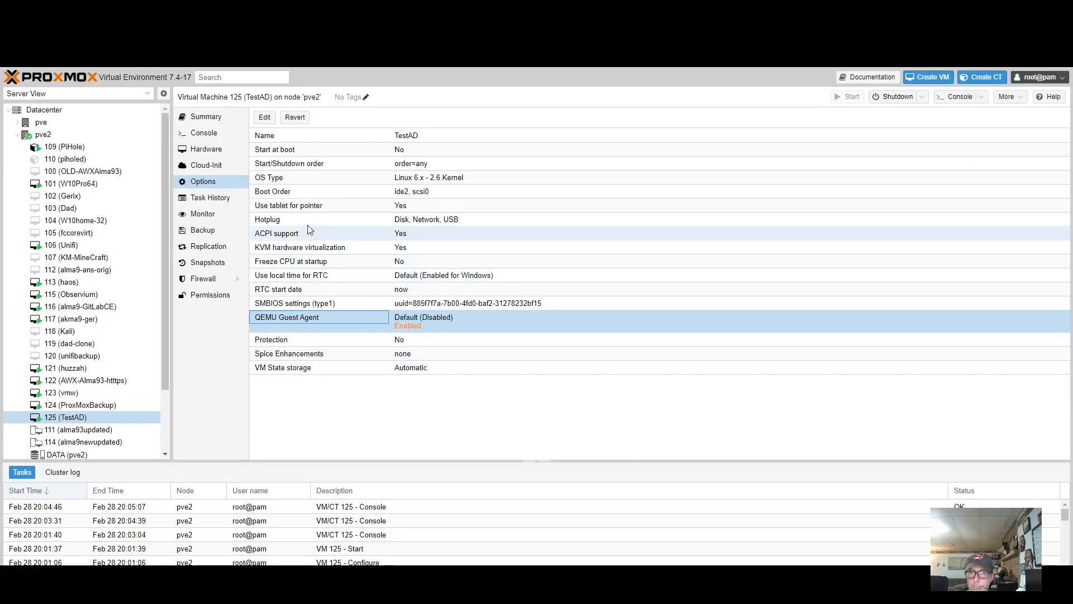
- Check VM 125's summary, then restart Windows from inside its console with the reason Other (Unplanned), confirming the restart anyway
click(206, 117)
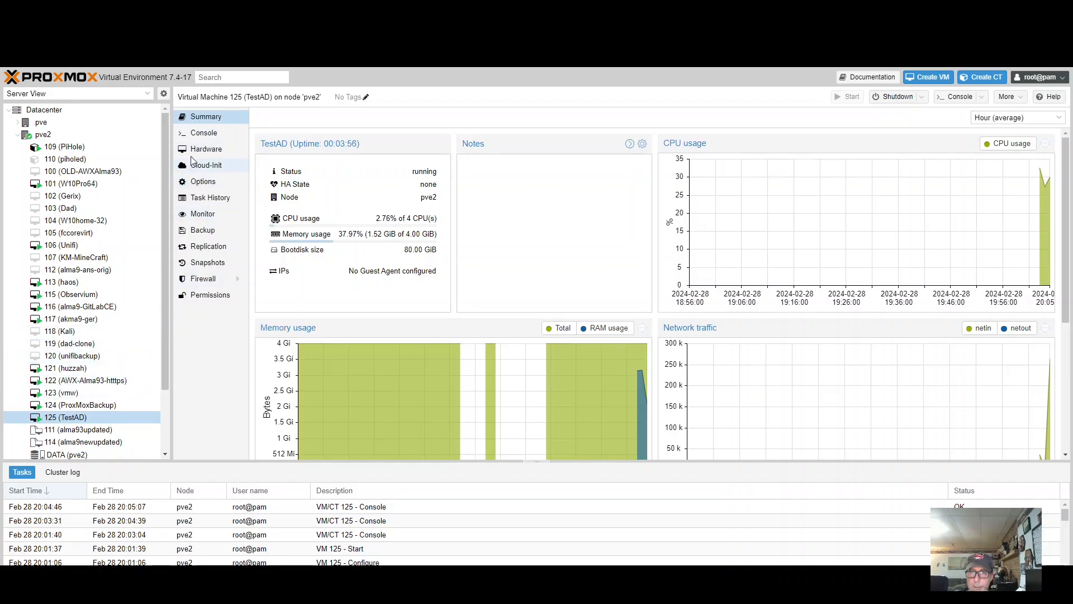
click(204, 137)
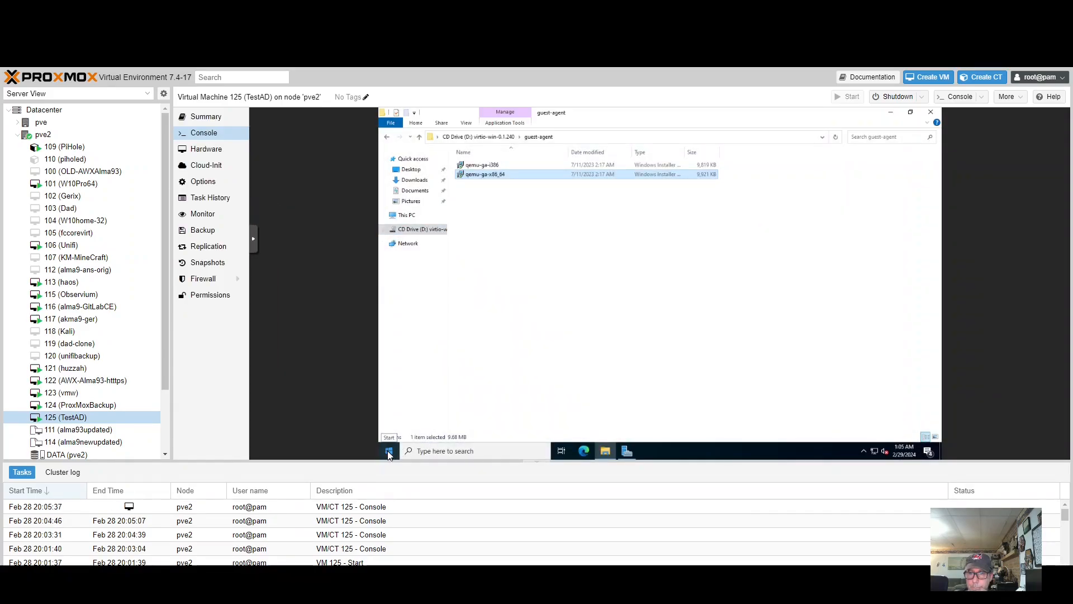
click(389, 451)
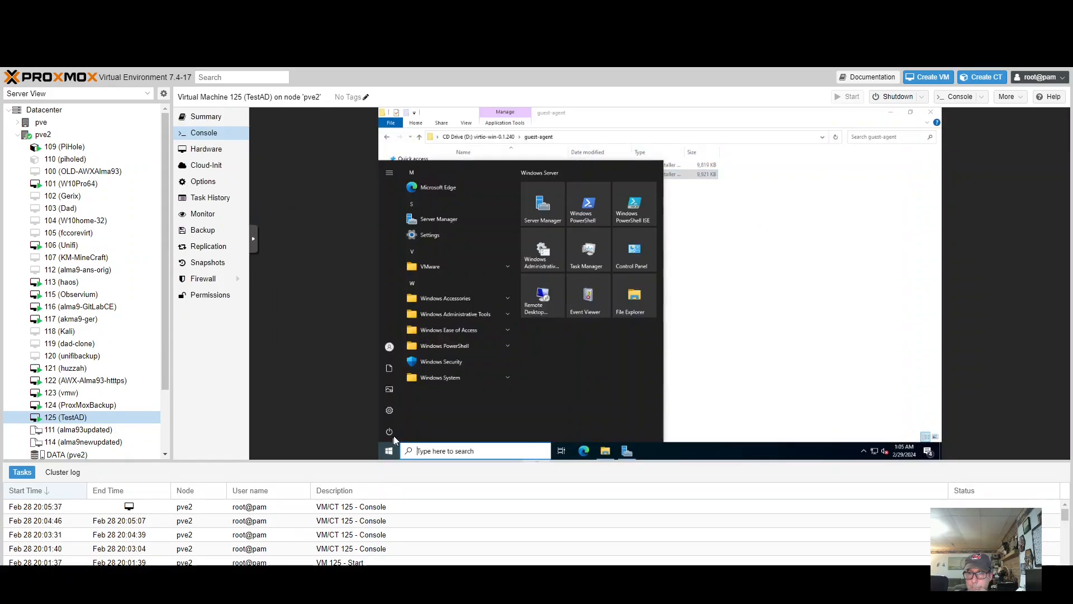
click(392, 432)
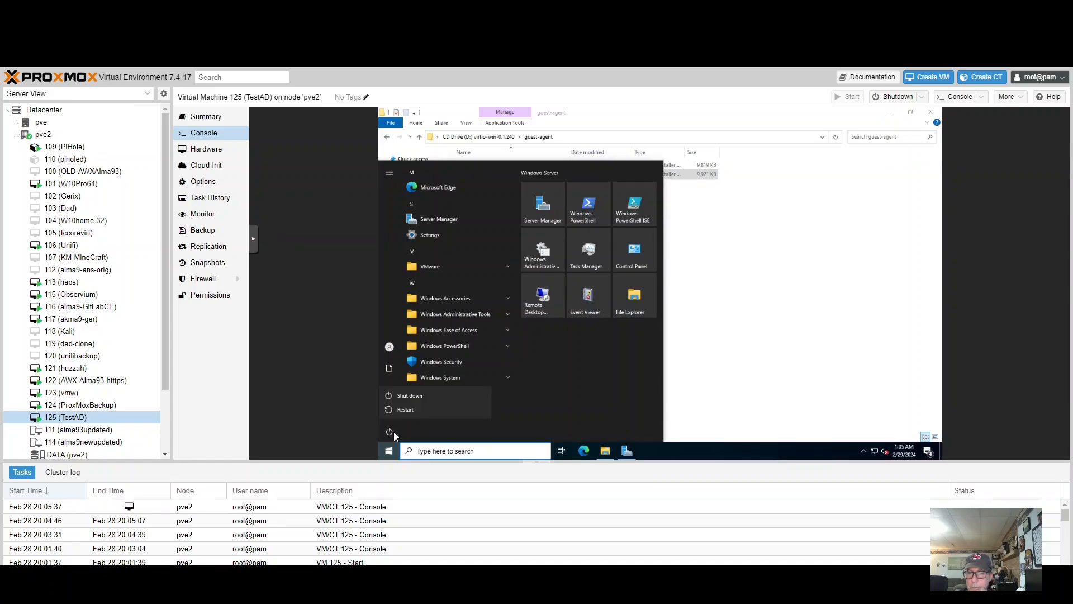
click(424, 409)
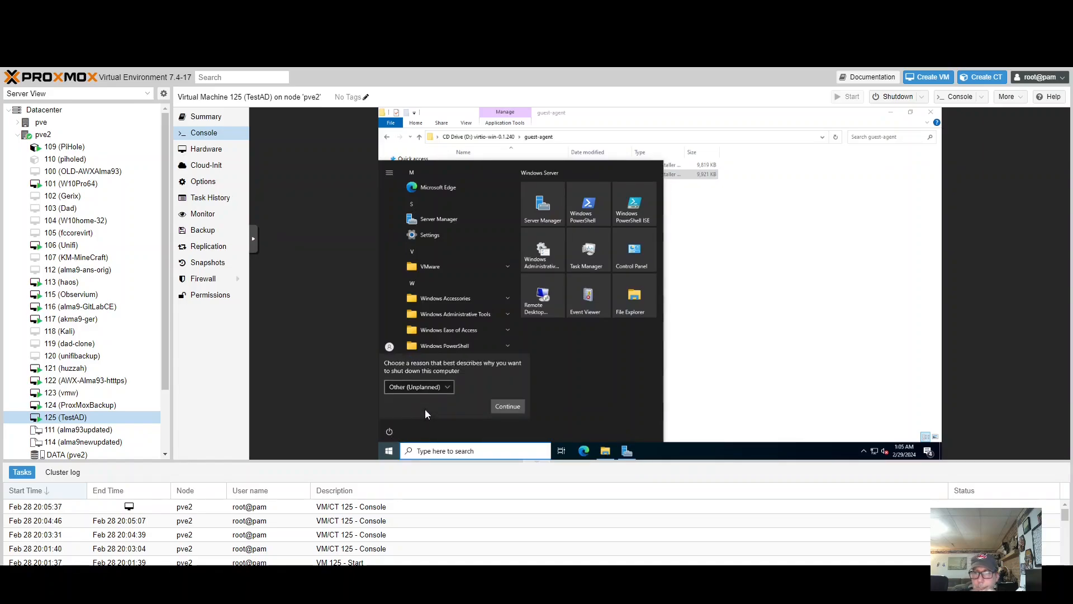
click(516, 407)
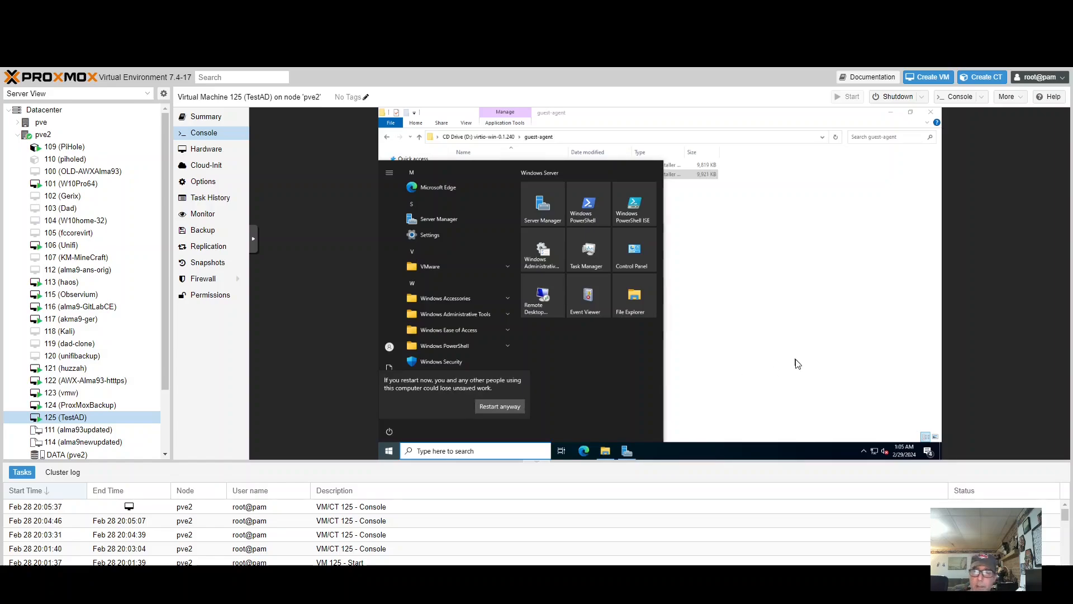
click(514, 408)
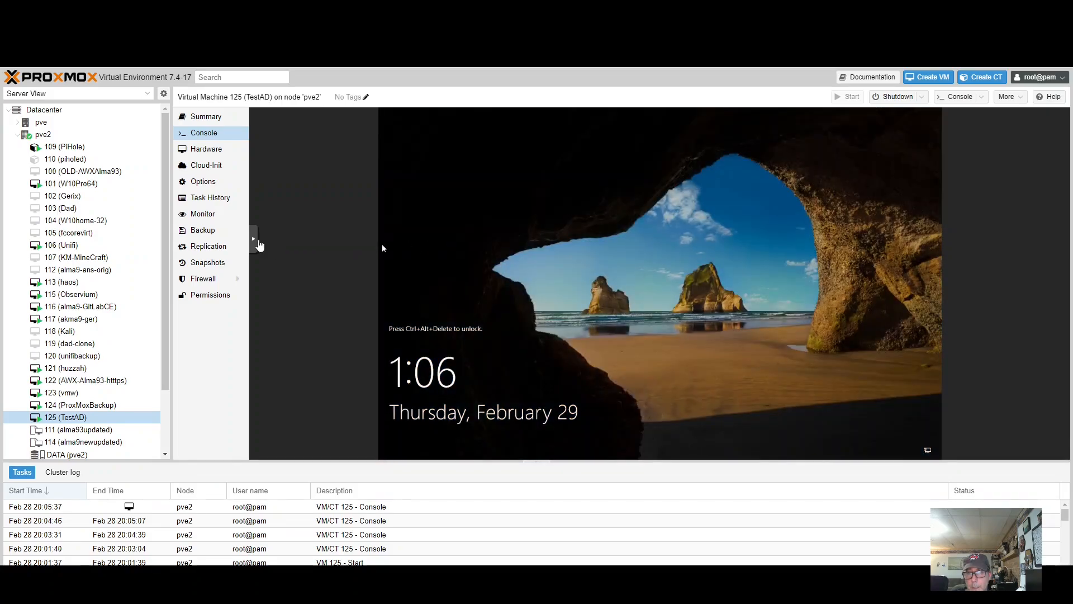
- Send Ctrl+Alt+Delete to the locked guest and switch its console to full screen with the noVNC controls collapsed
click(254, 242)
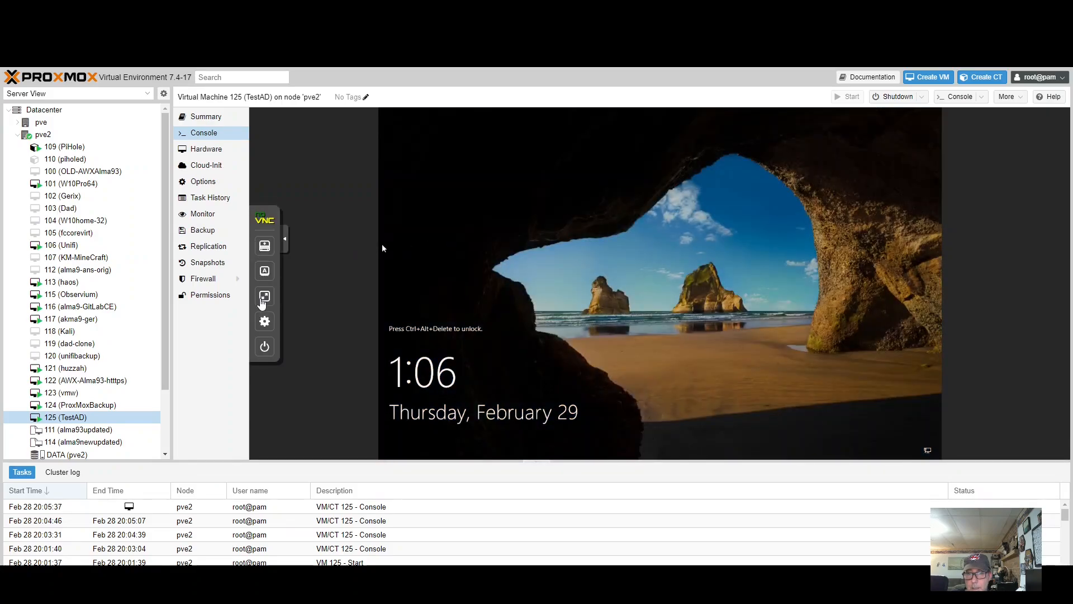
click(265, 278)
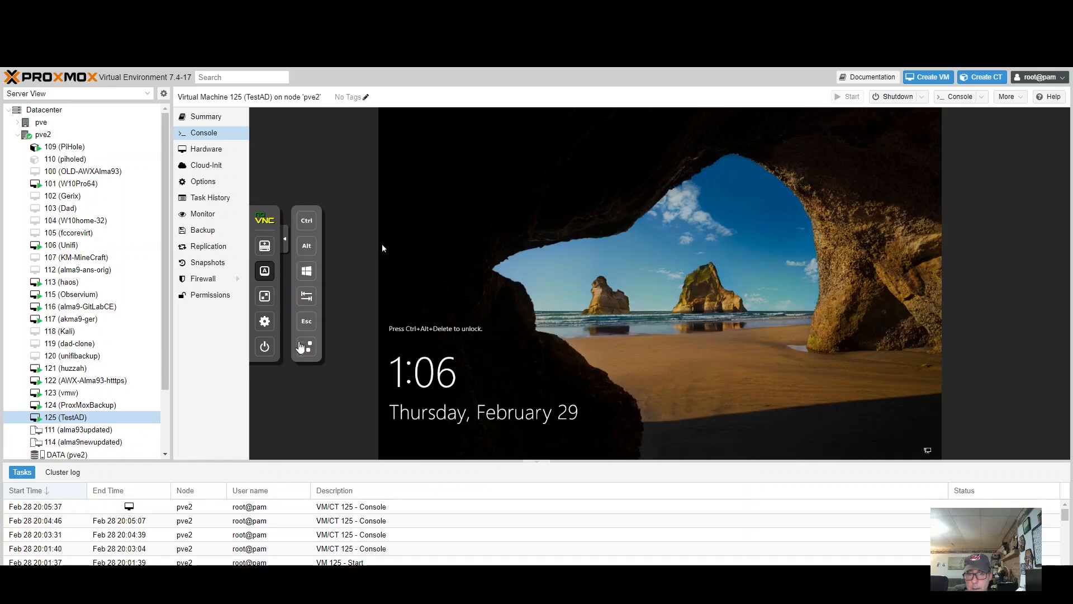
click(307, 351)
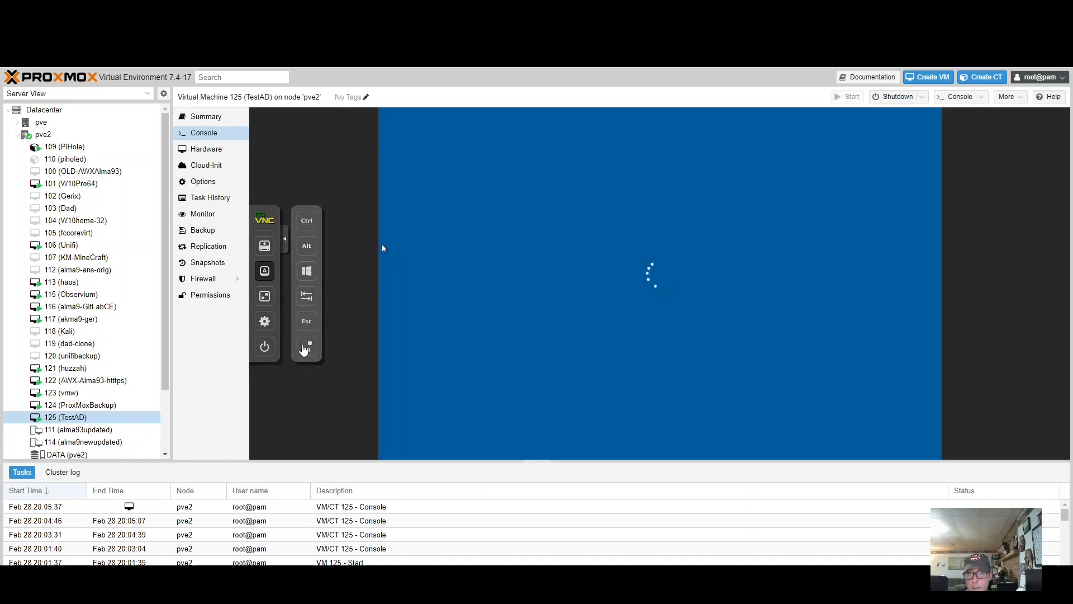
click(266, 298)
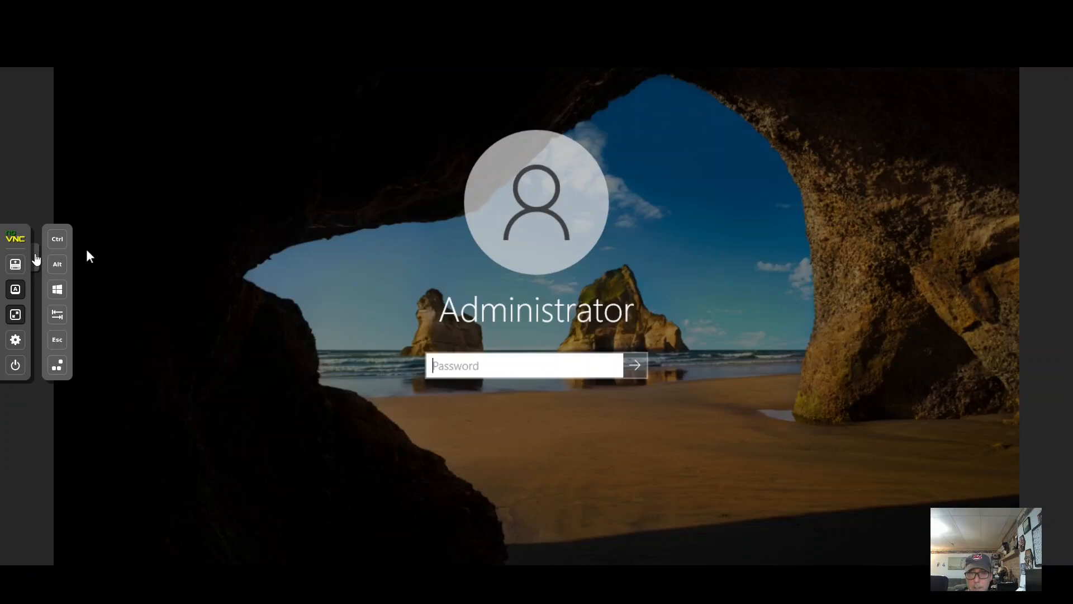
click(36, 256)
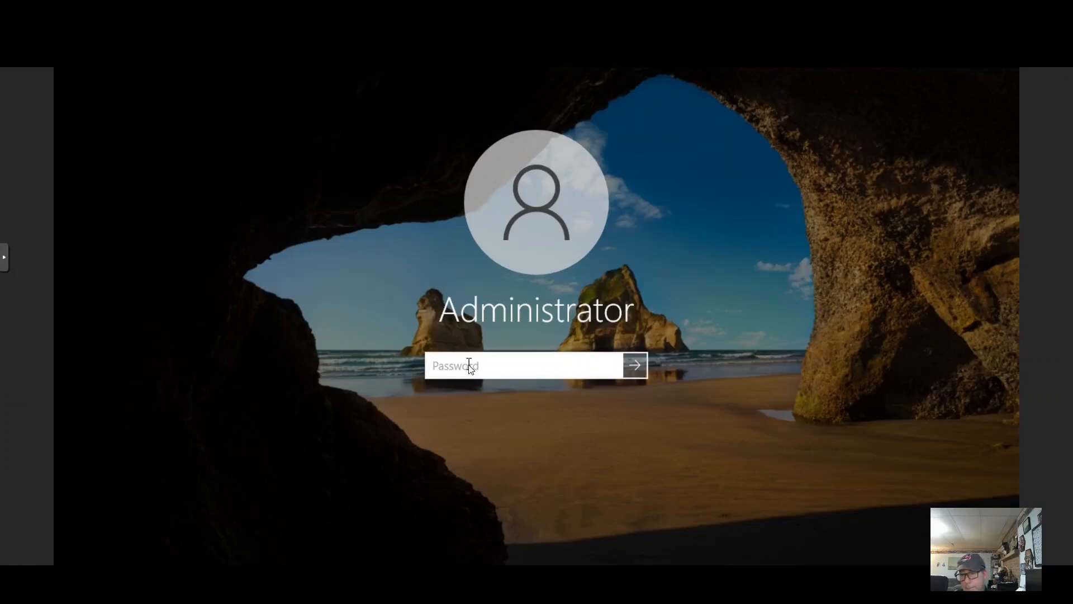
- Sign in to Windows as Administrator with the account password
text(•••)
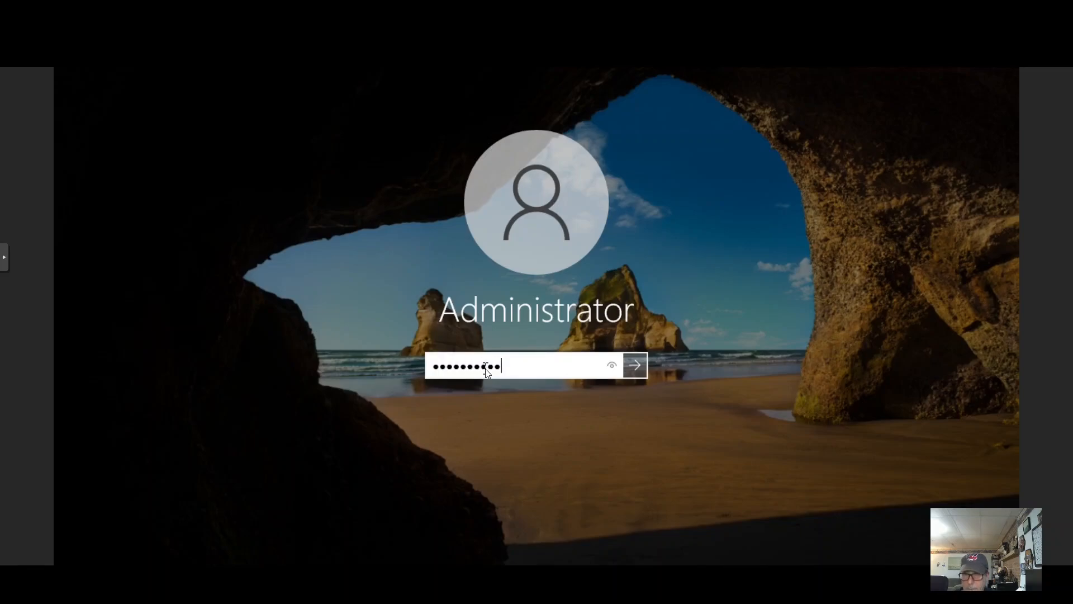
text(•••••••)
key(Return)
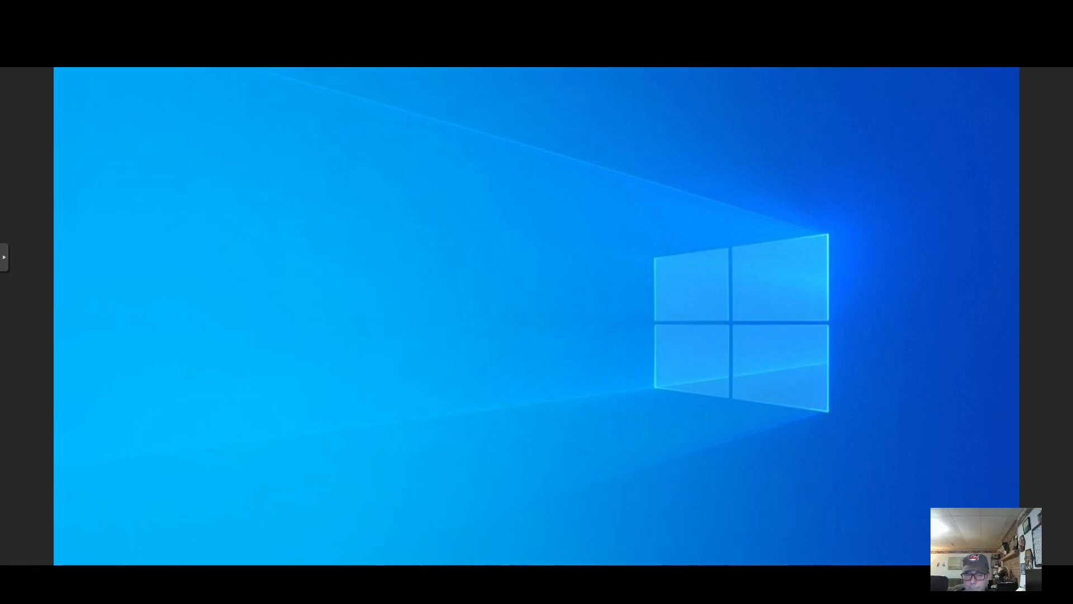
- Open a Command Prompt in the Windows guest and run ipconfig to check its network configuration
key(super)
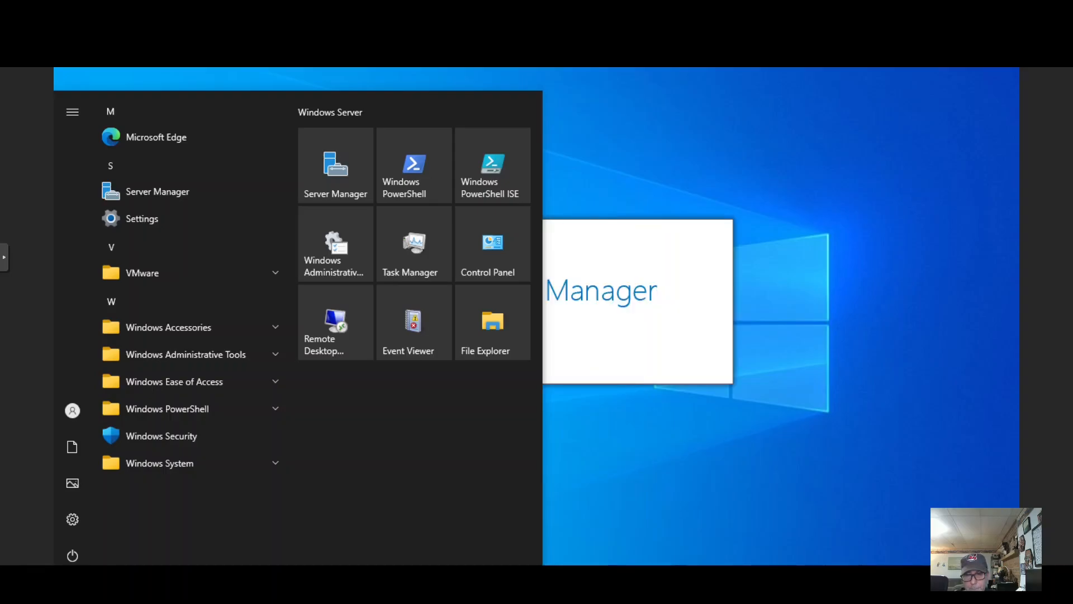
click(71, 587)
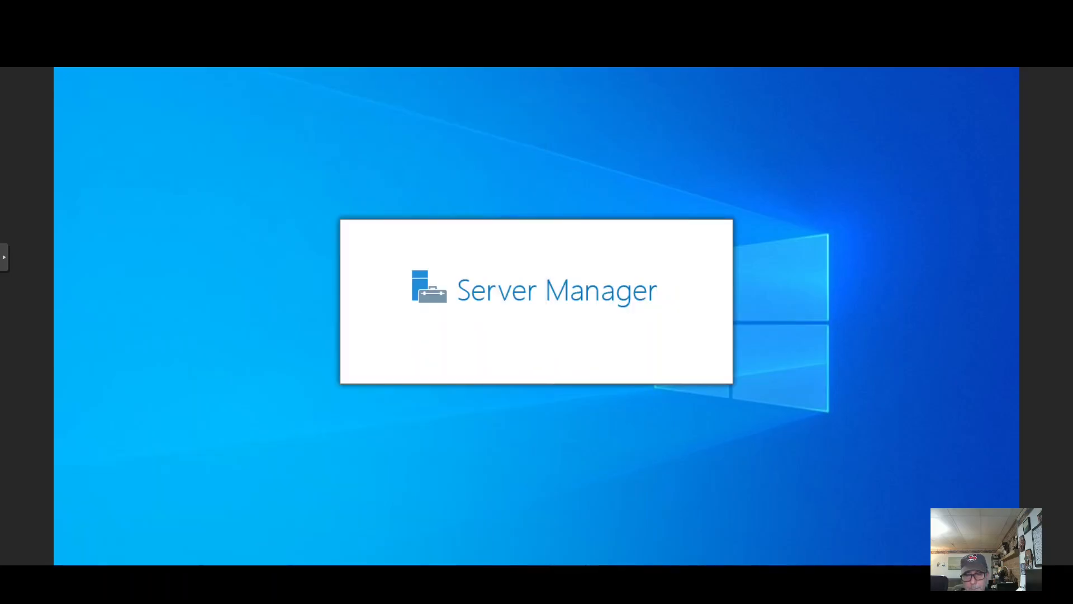
click(71, 587)
click(72, 587)
click(72, 587)
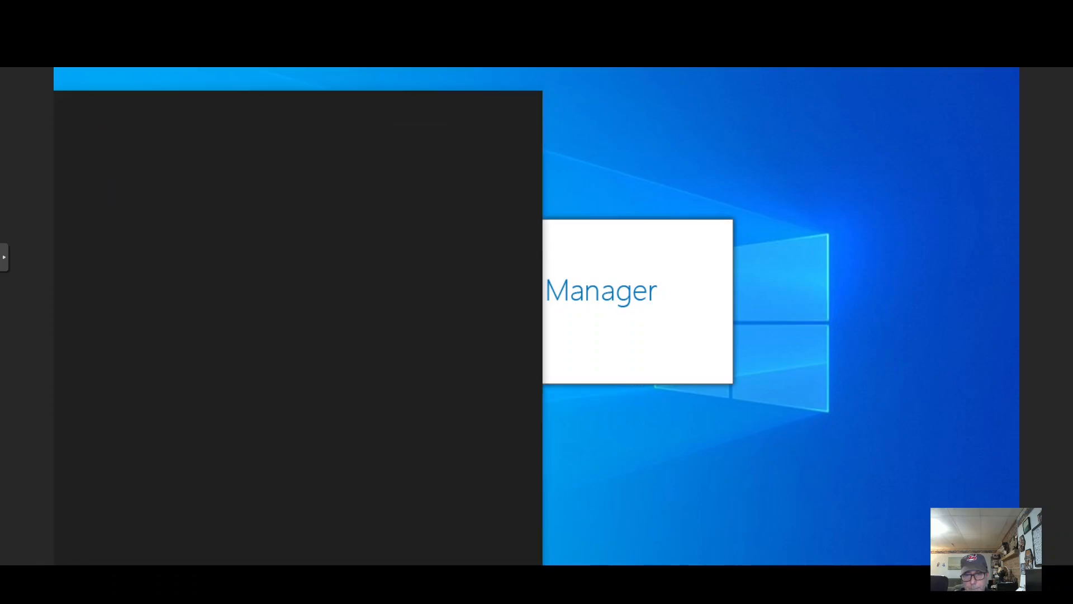
click(72, 587)
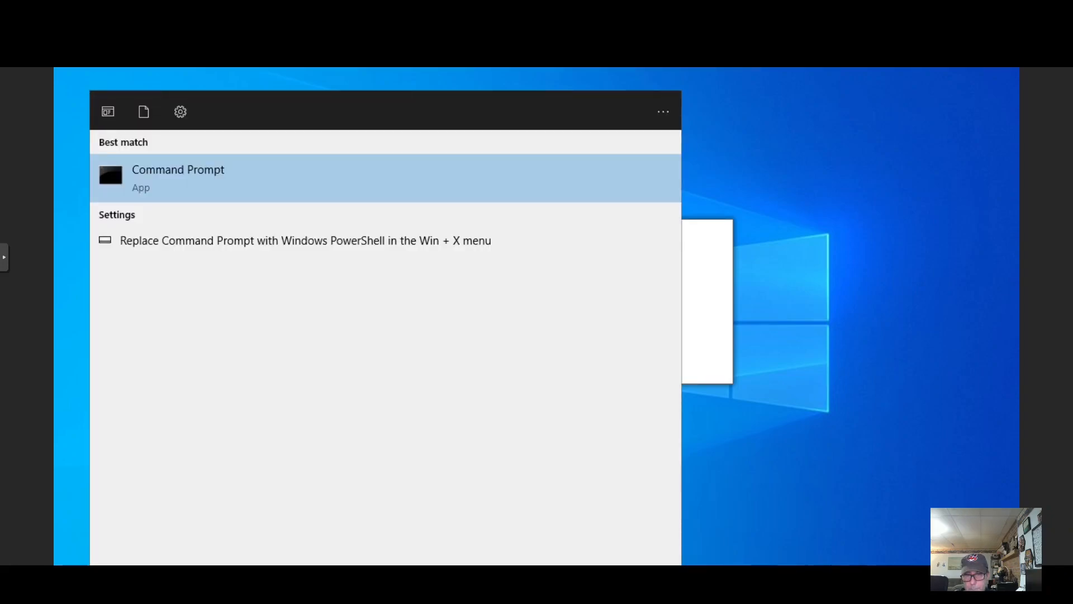
click(198, 175)
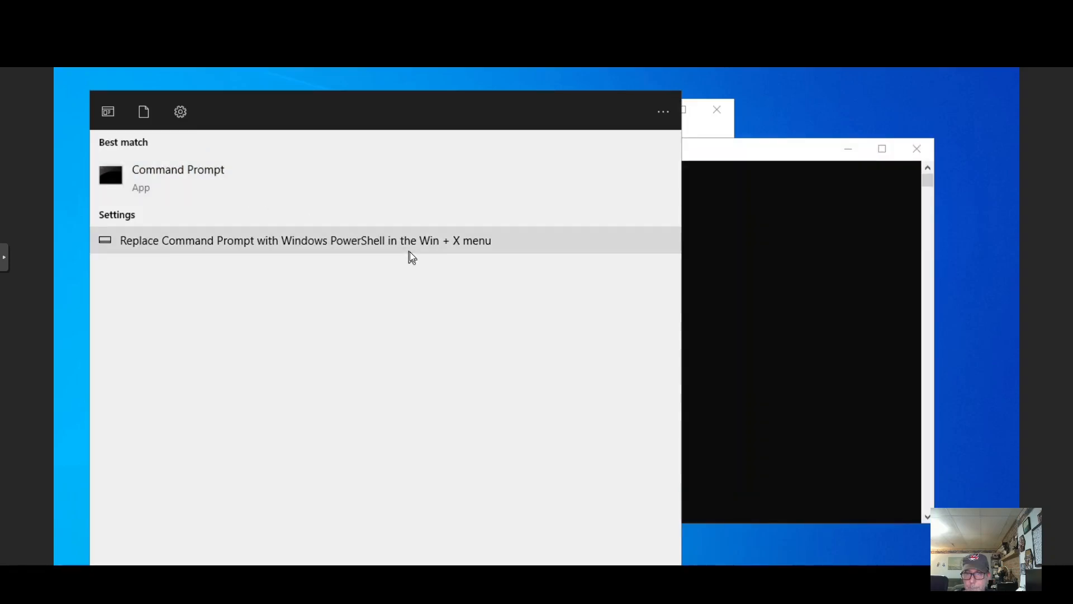
click(742, 312)
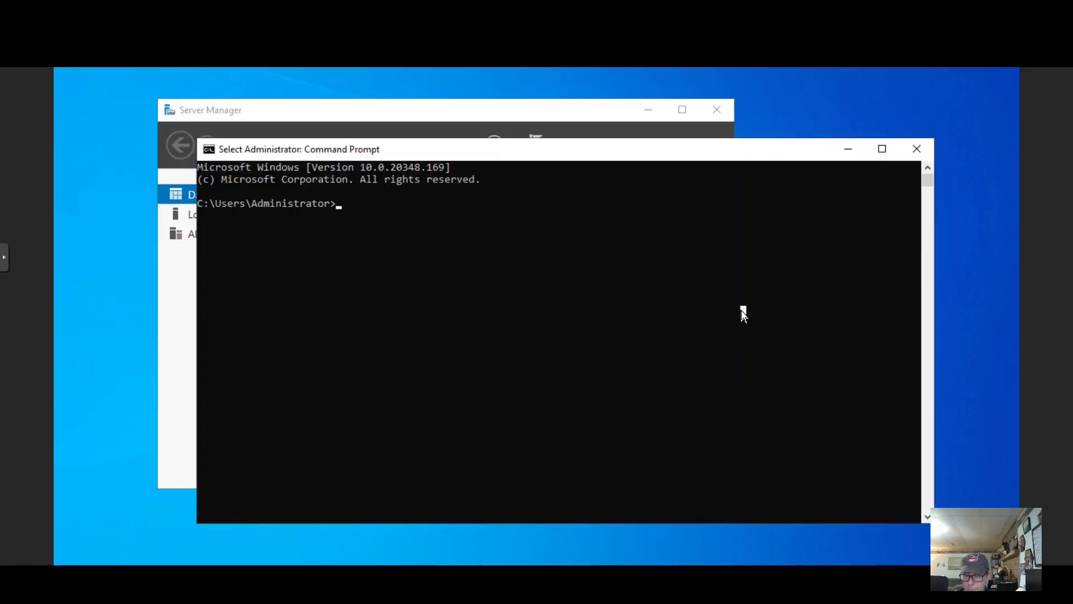
text(ipconfig)
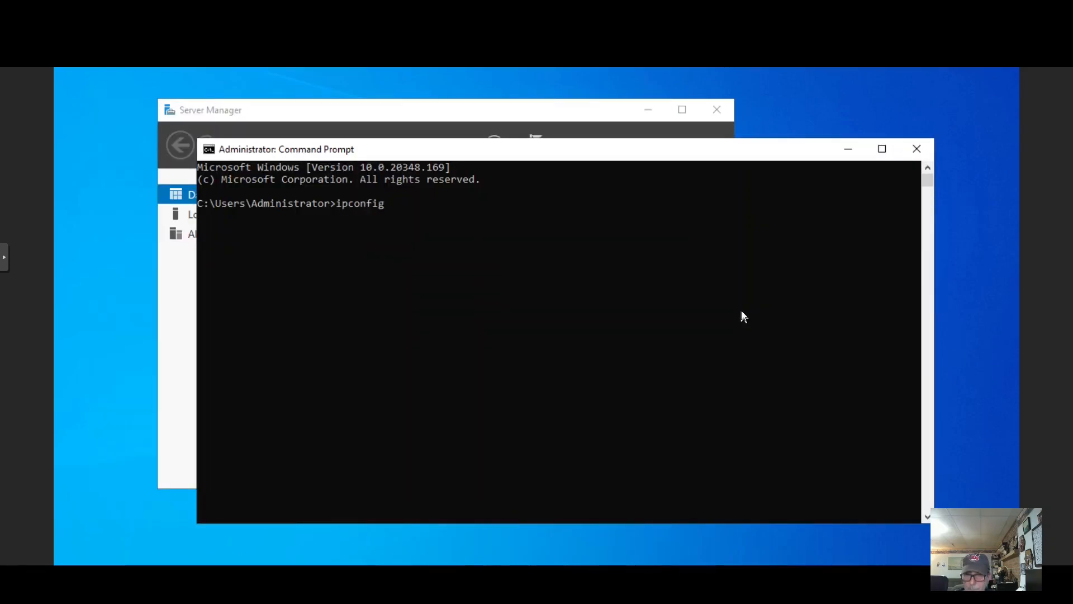
key(Return)
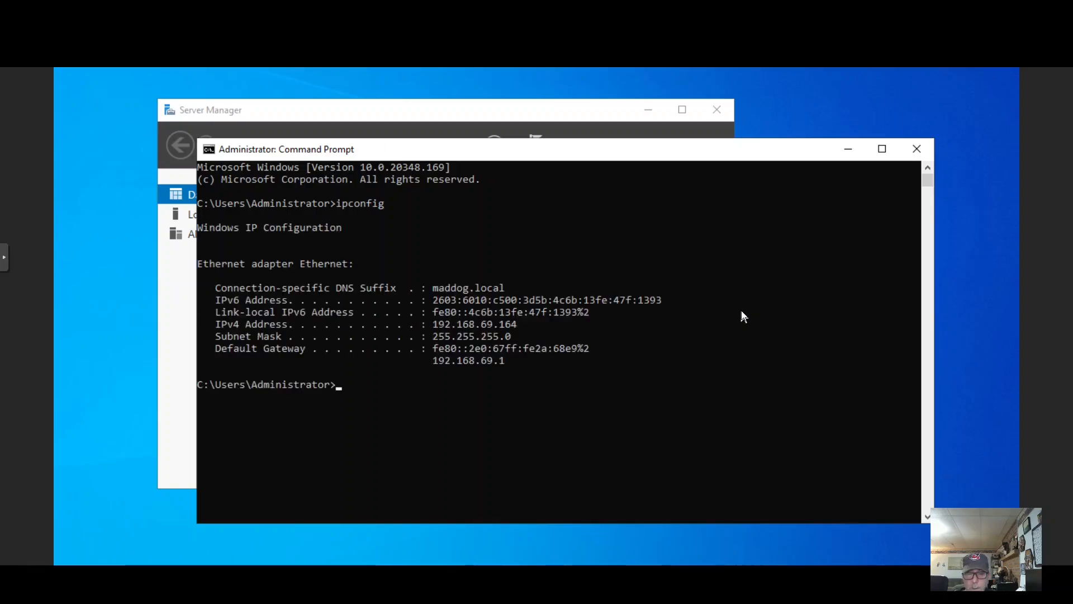